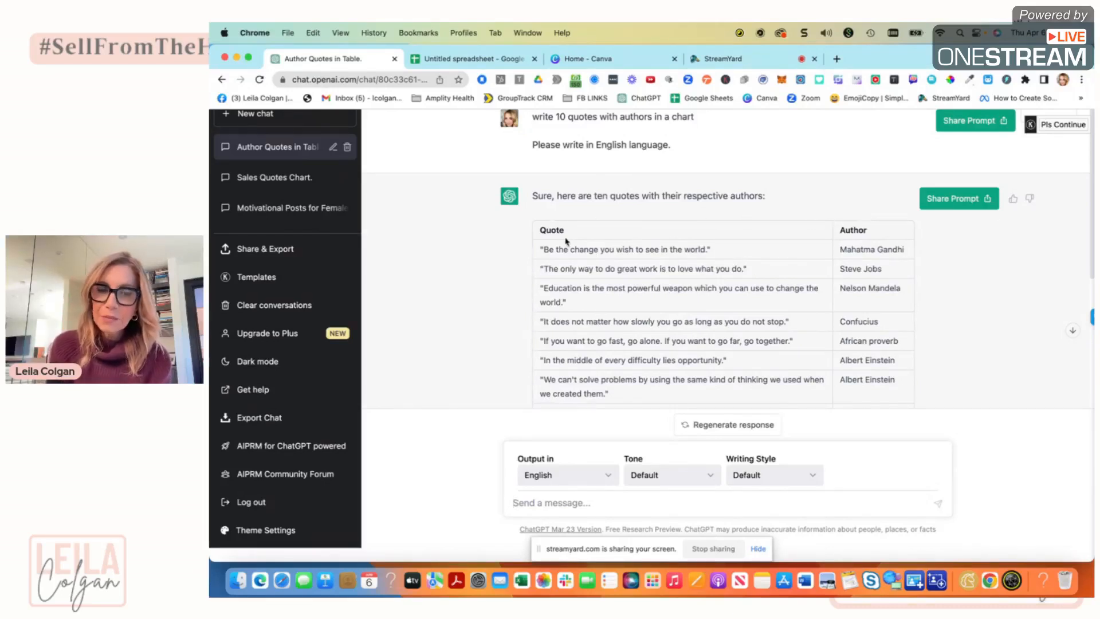
In the quotes spreadsheet, widen the Quote column so the quotes are easier to read.
click(476, 60)
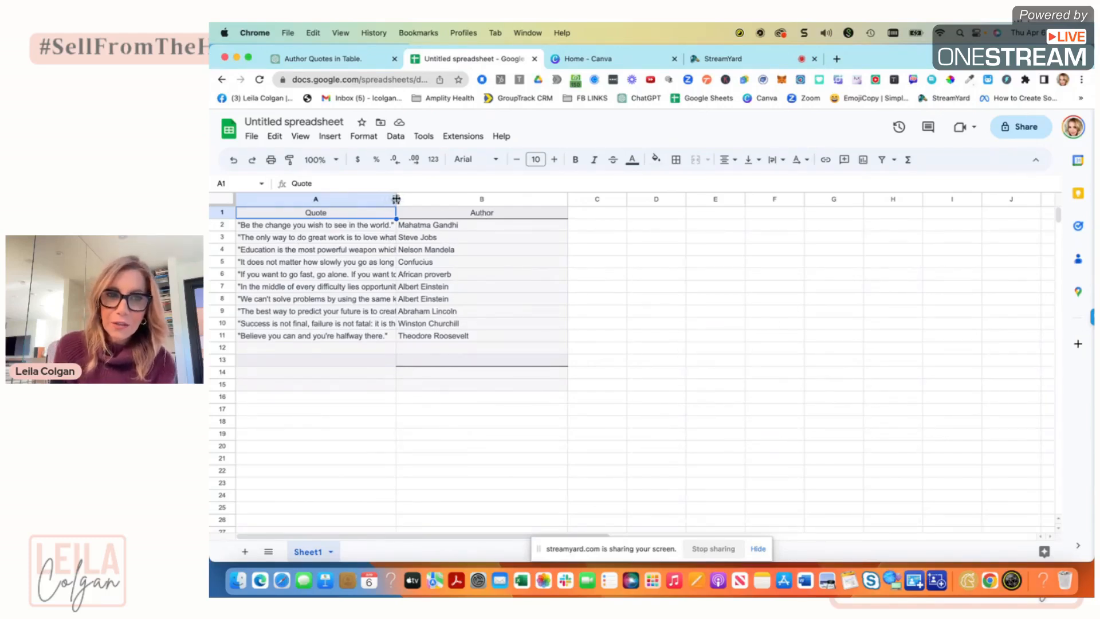
drag(396, 199, 422, 199)
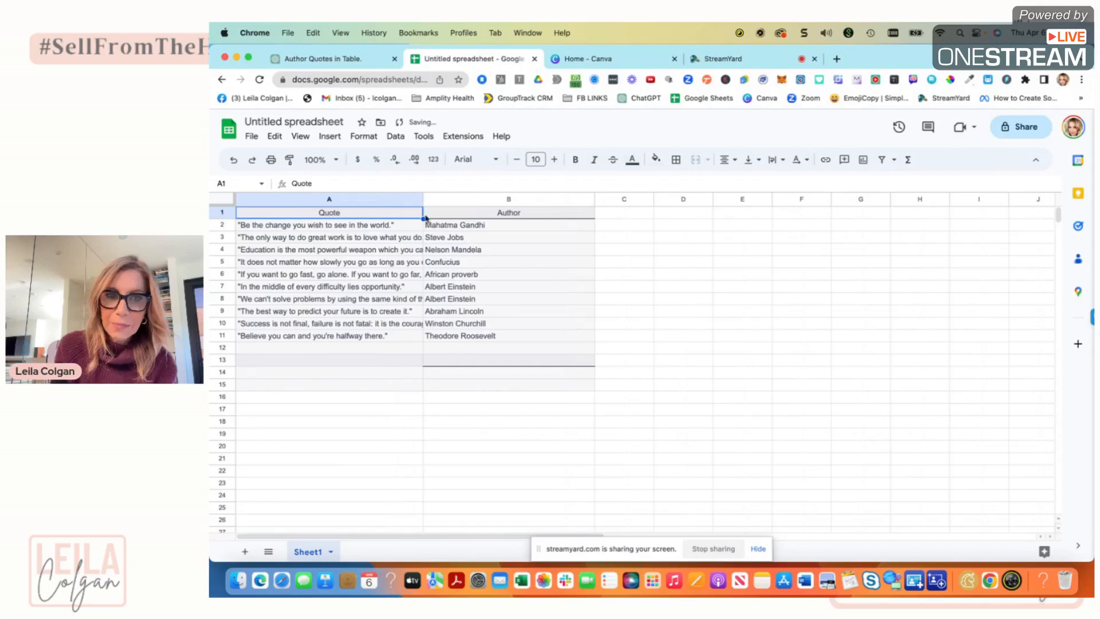
Download the sheet as a Comma Separated Values (.csv) file.
click(251, 137)
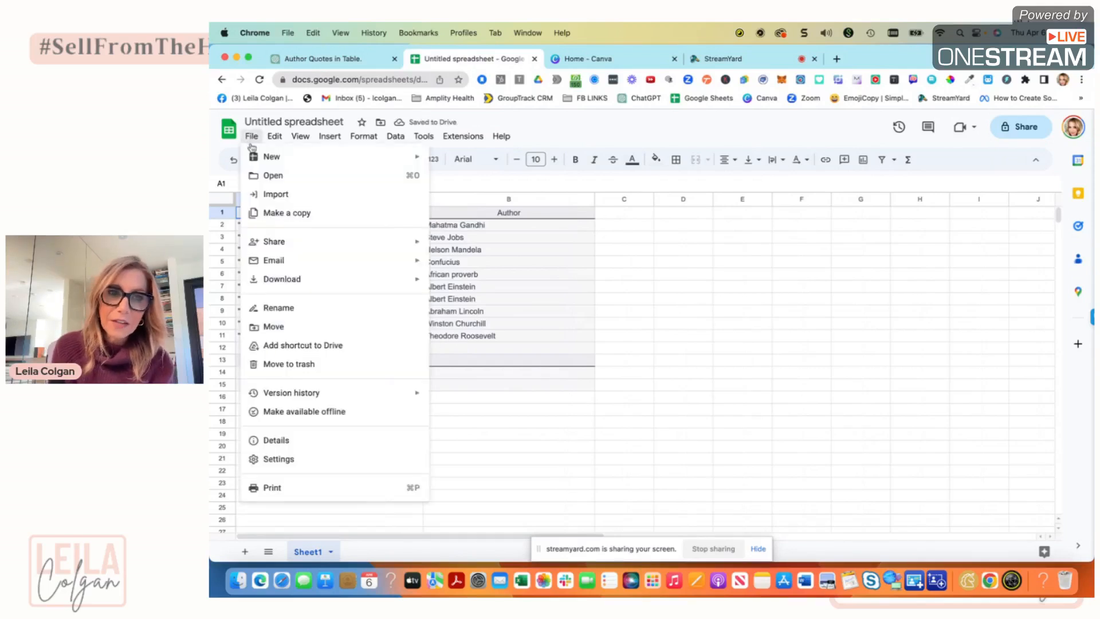
mouse_move(278, 279)
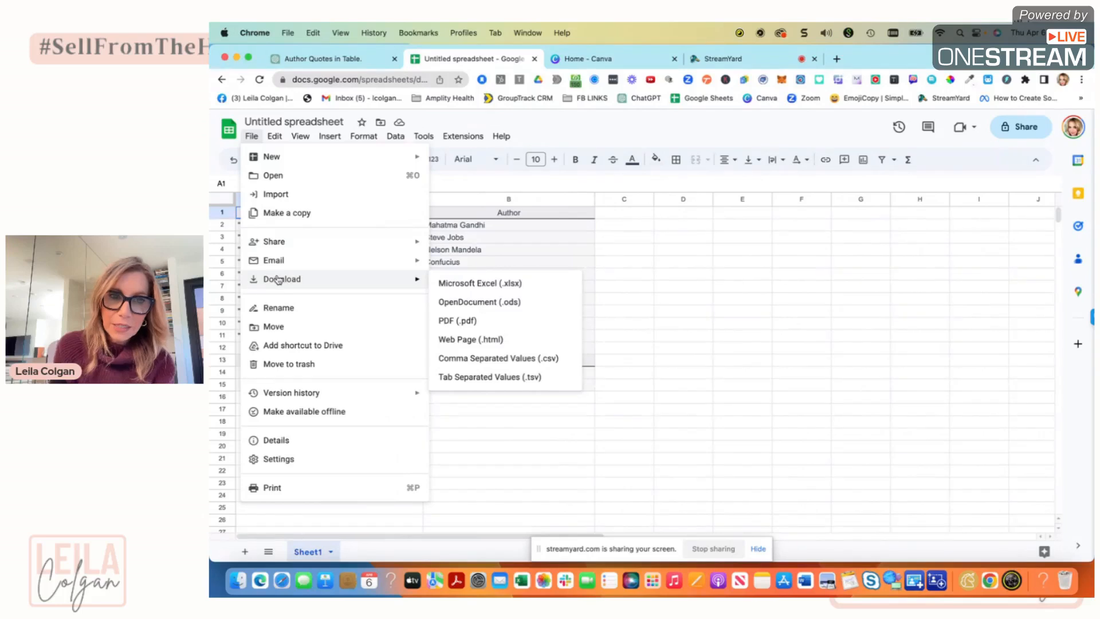
click(448, 358)
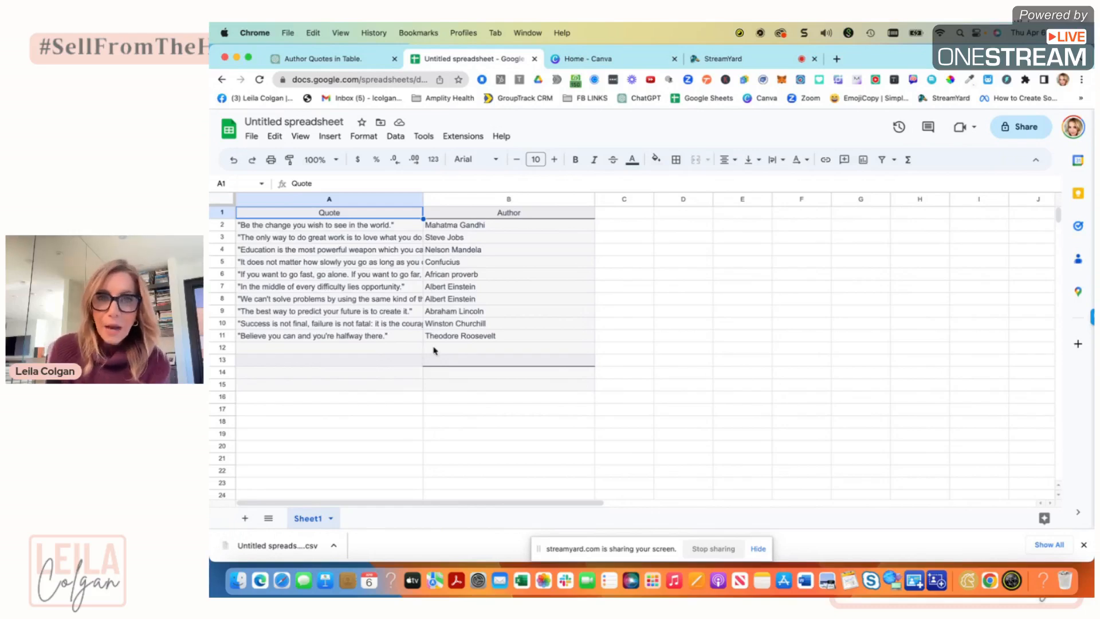
Start a new Facebook Post (Landscape) design from the Canva home page's social media options.
click(606, 62)
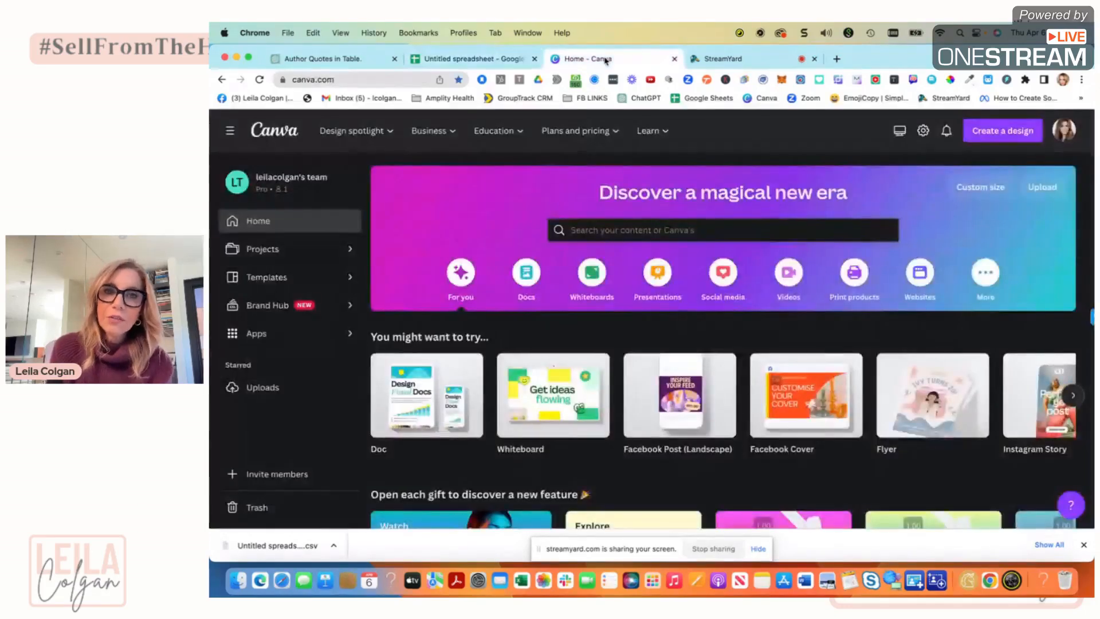
click(723, 272)
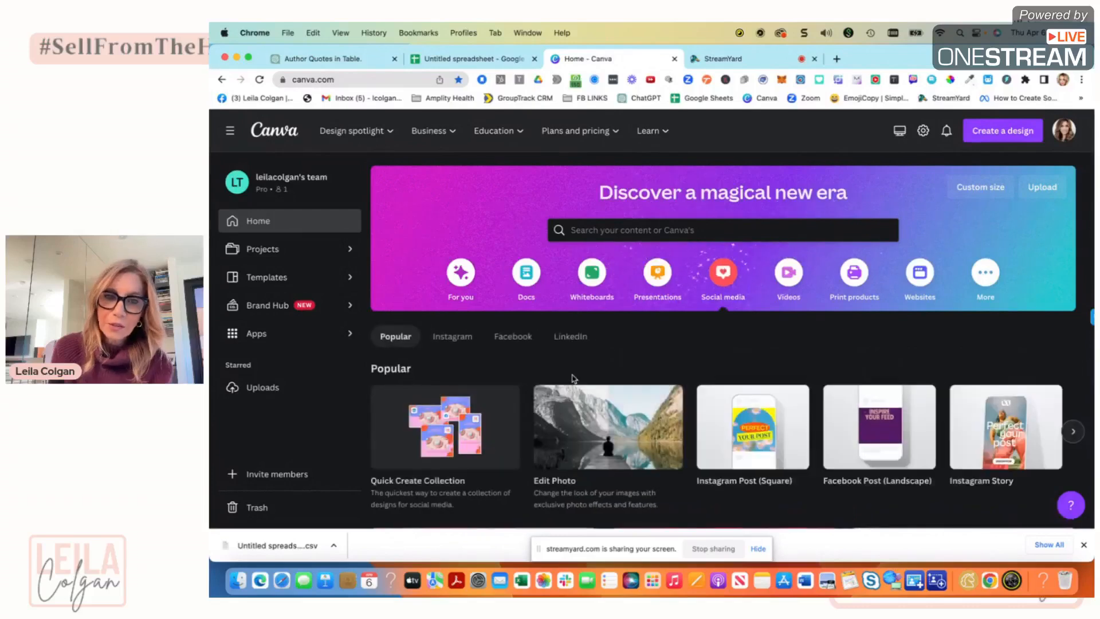
click(513, 338)
click(443, 402)
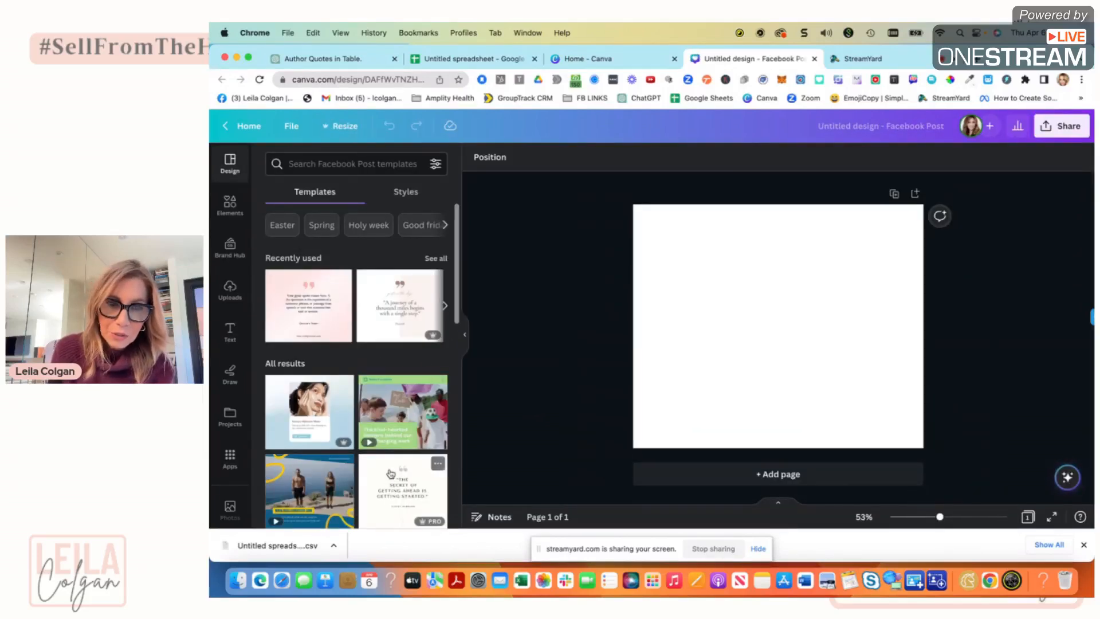
Apply the quote template reading "The secret of getting ahead is getting started" to the blank page.
scroll(391, 473, down, 3)
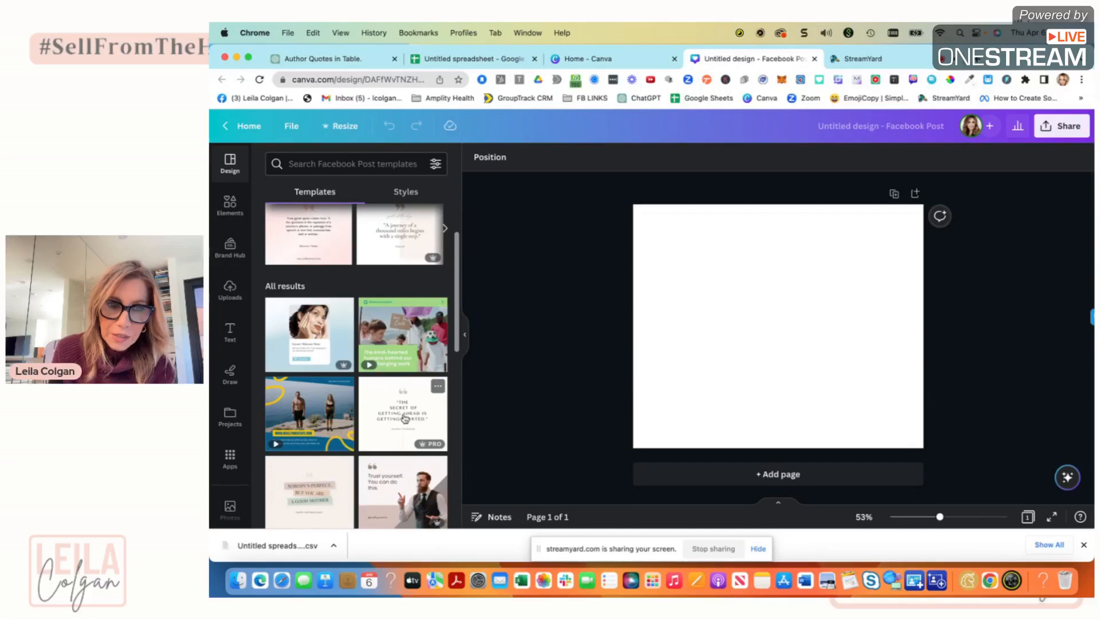
click(407, 416)
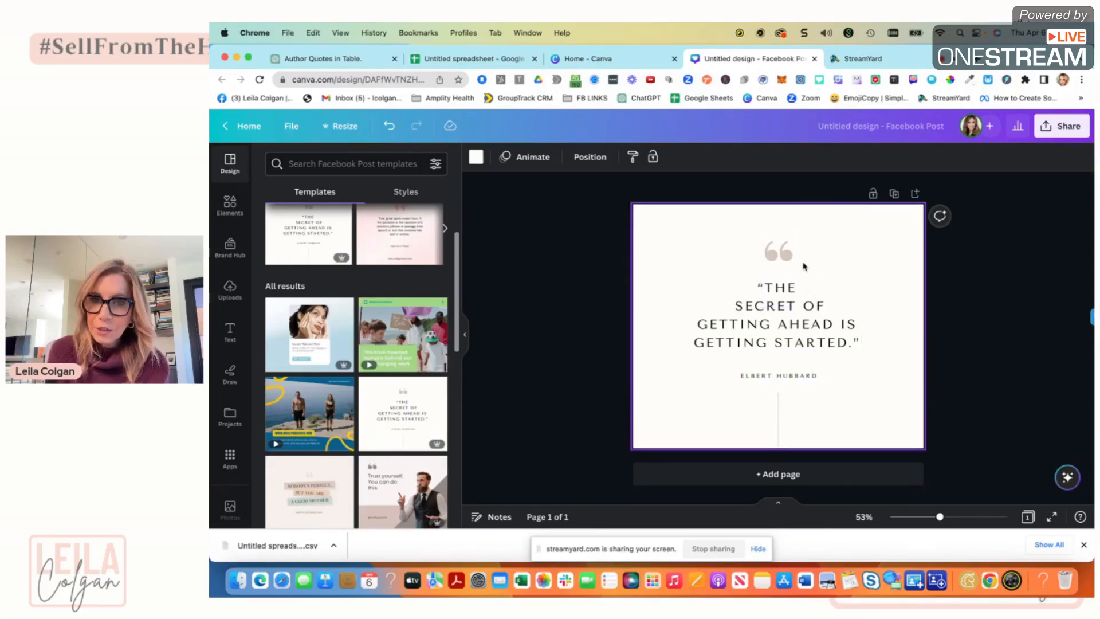
Set the quotation-mark graphic's colour to the pink brand colour.
click(788, 260)
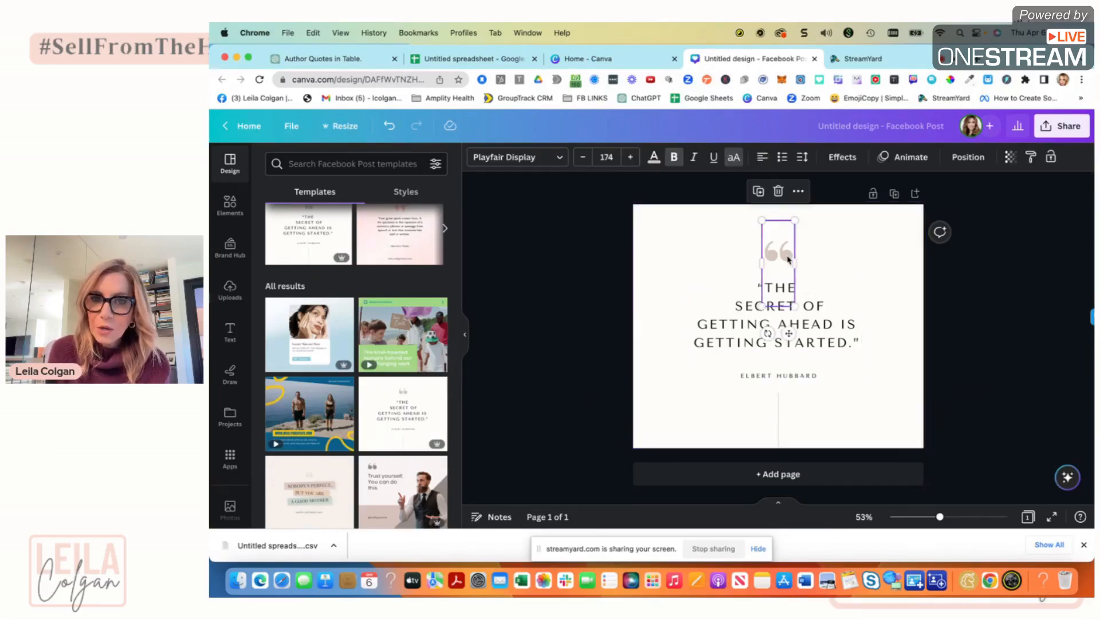
click(653, 160)
click(307, 318)
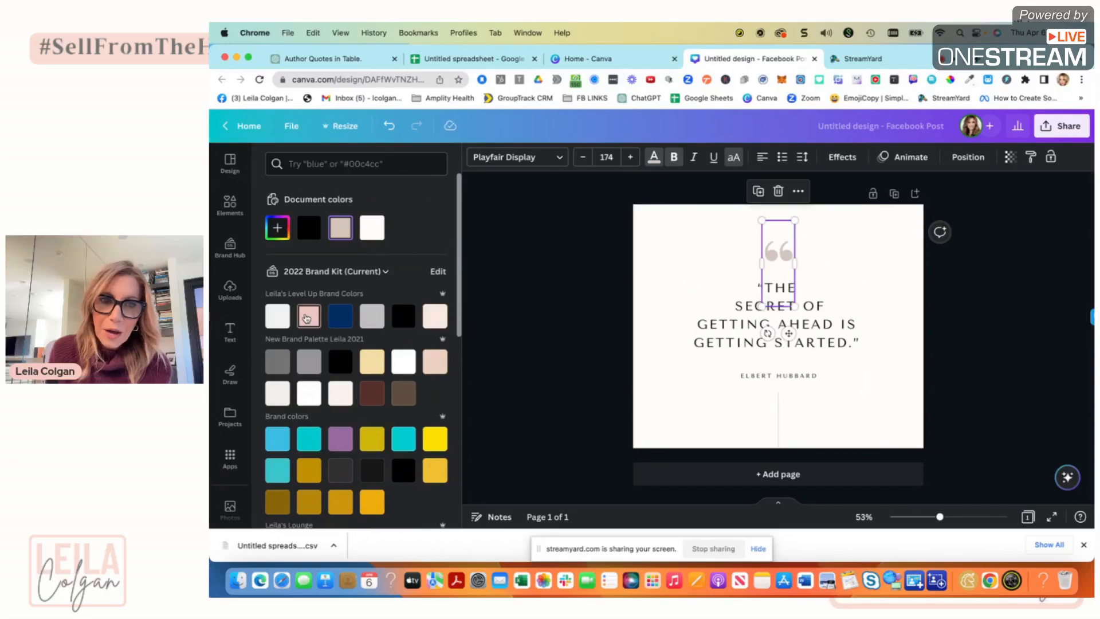
Select the quote text, pick the navy brand colour, and change all black text in the design to navy.
click(745, 332)
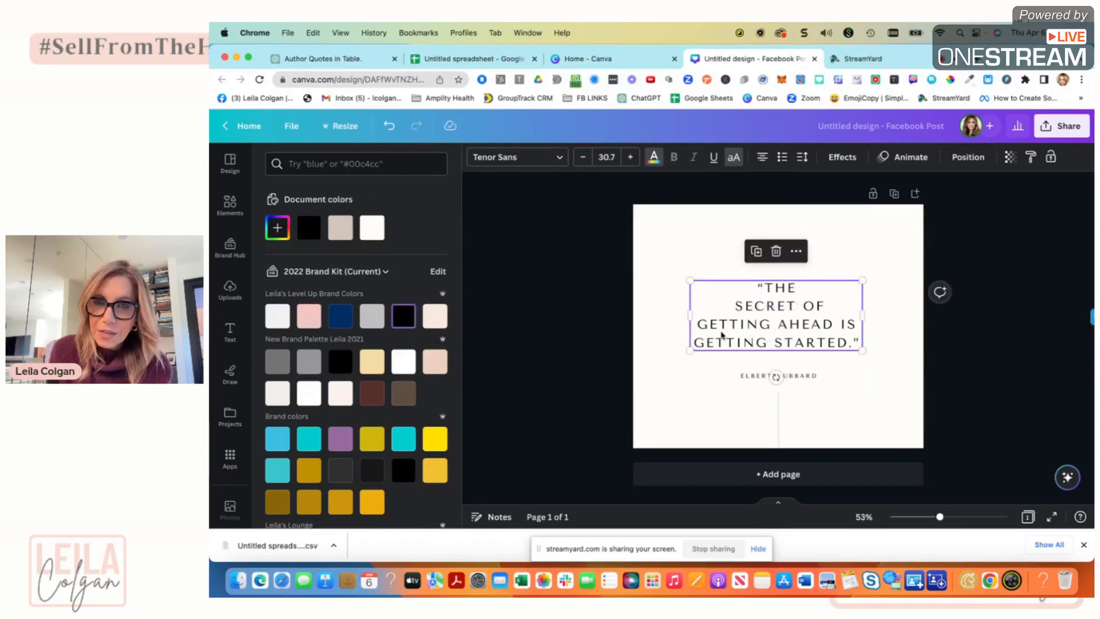
click(342, 316)
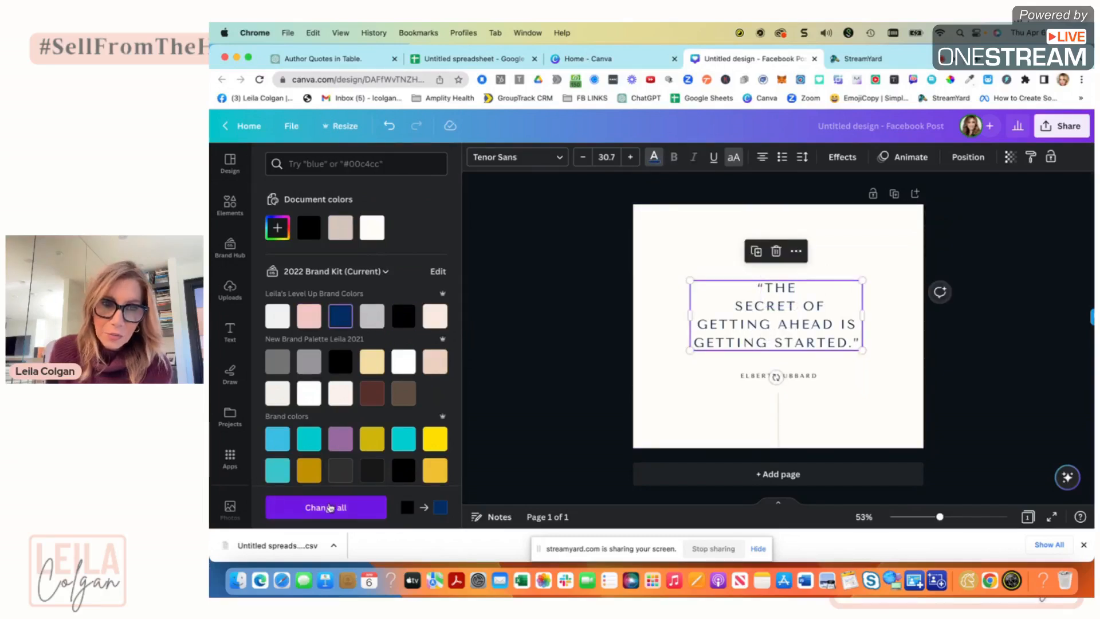
click(330, 512)
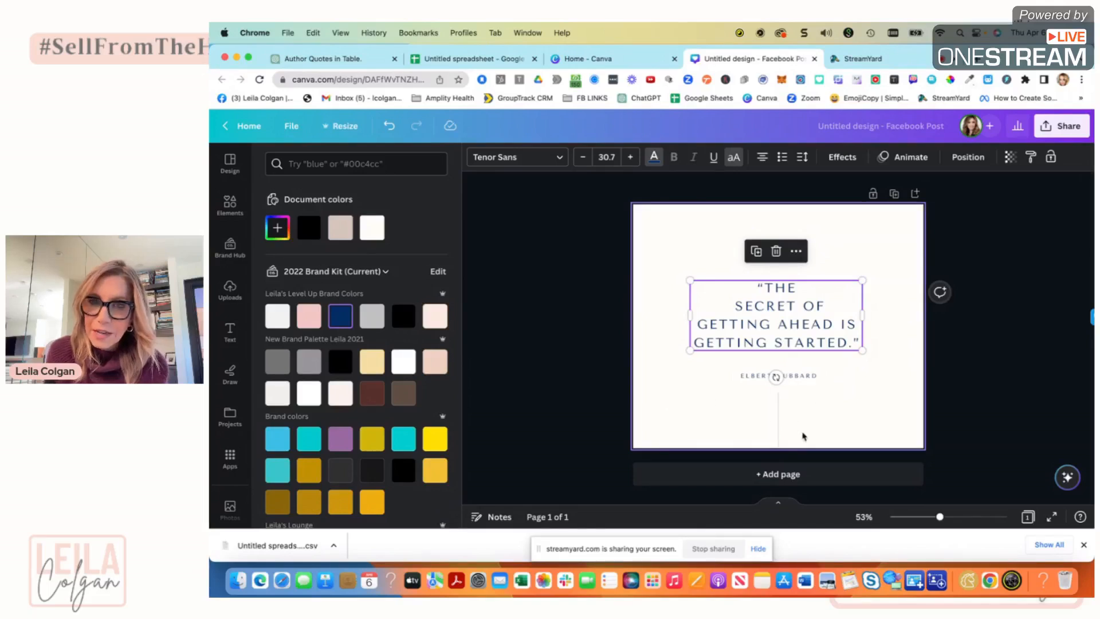
click(795, 431)
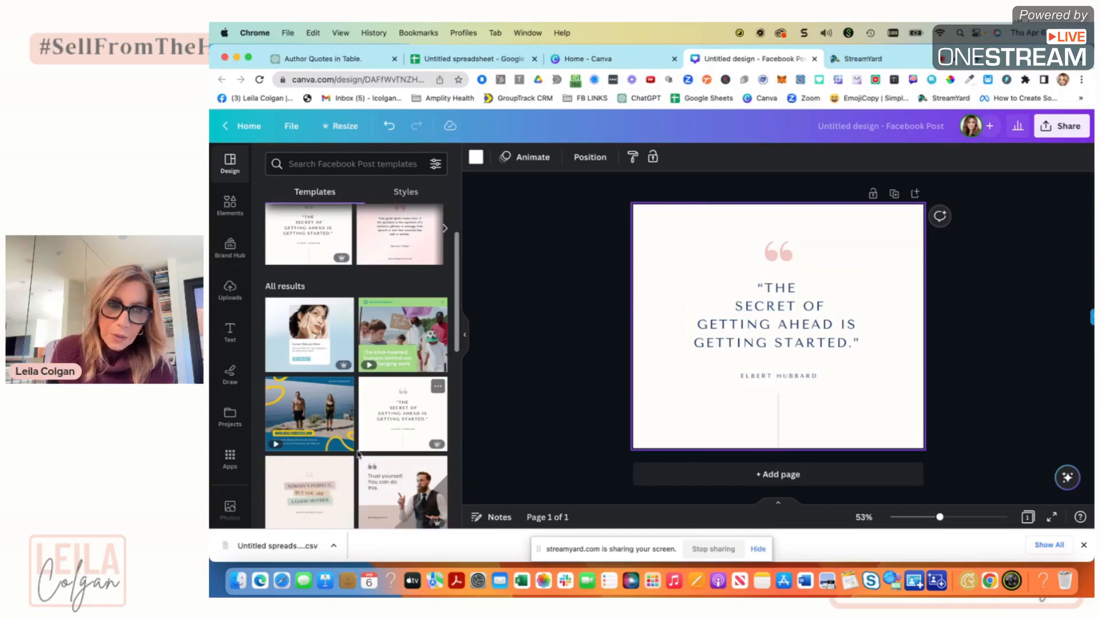
Open the Bulk create app and upload the file Untitled spreadsheet - Sheet1.csv as its data.
scroll(228, 458, down, 1)
scroll(228, 460, down, 3)
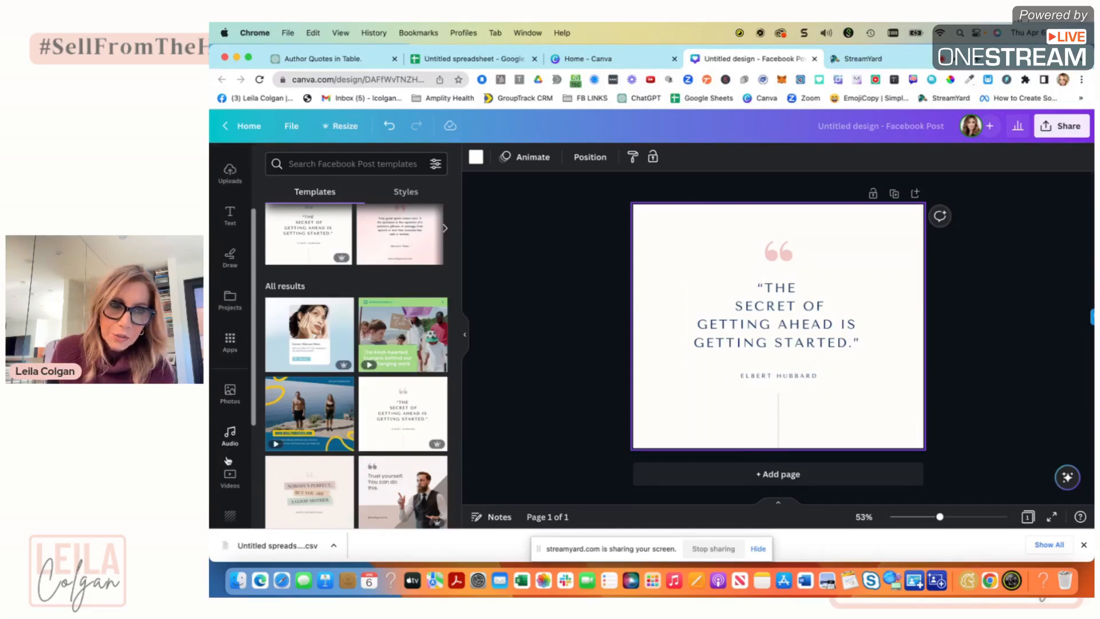
click(229, 349)
scroll(229, 361, down, 3)
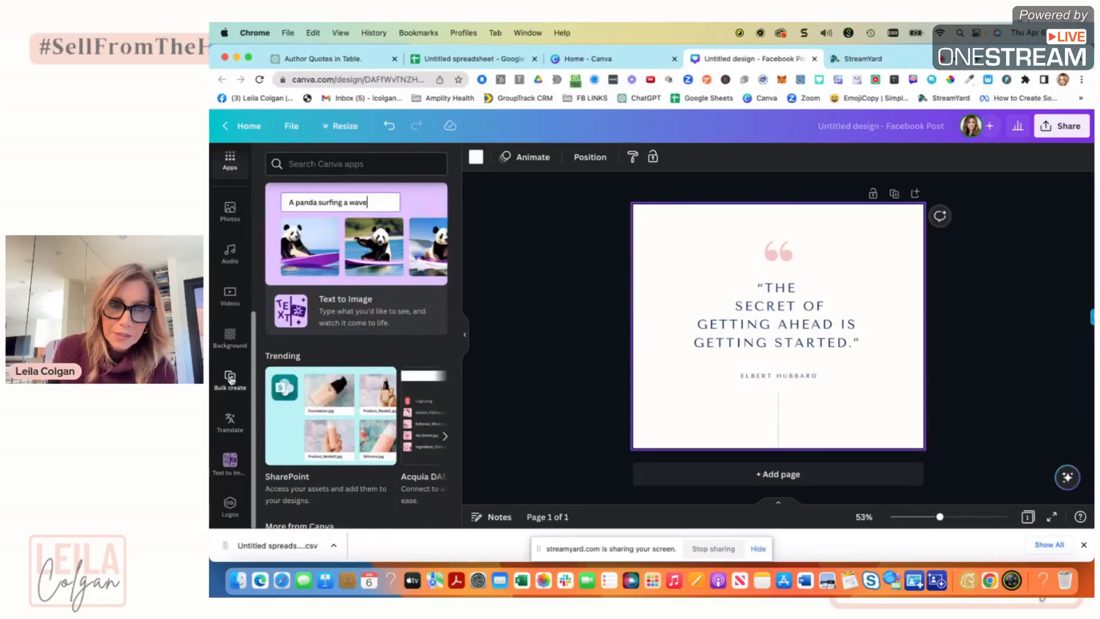
click(230, 379)
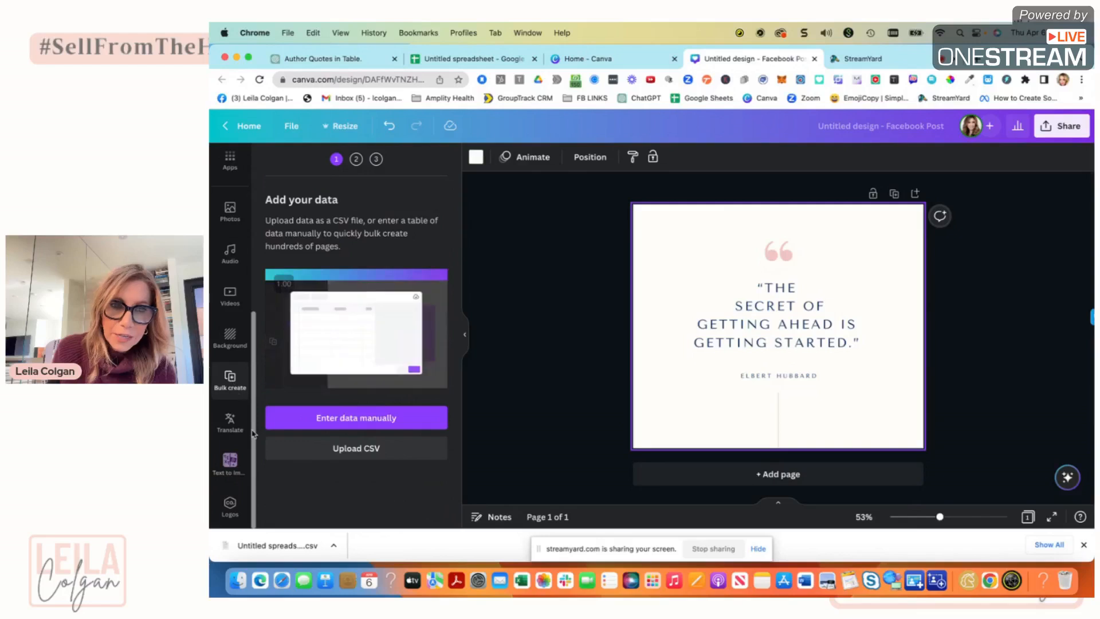
click(355, 451)
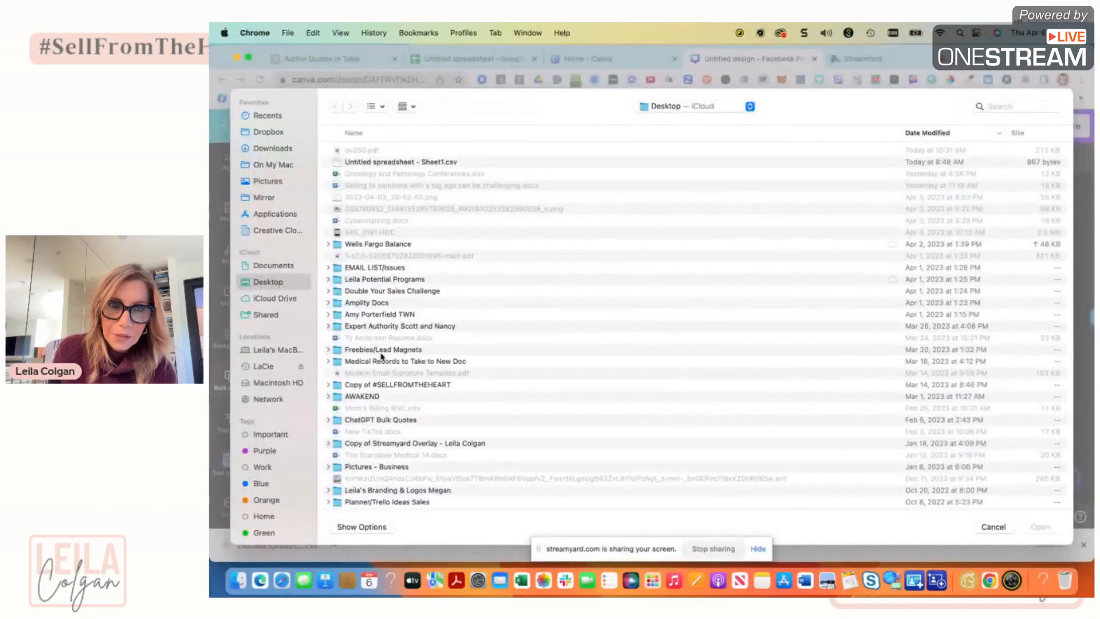
click(392, 163)
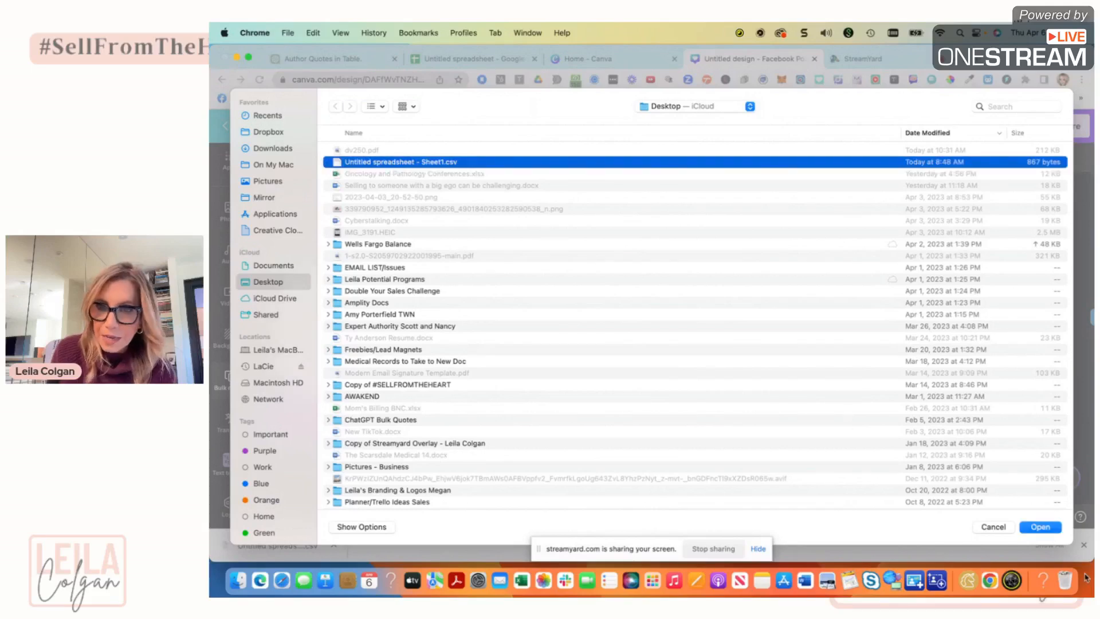
click(1038, 527)
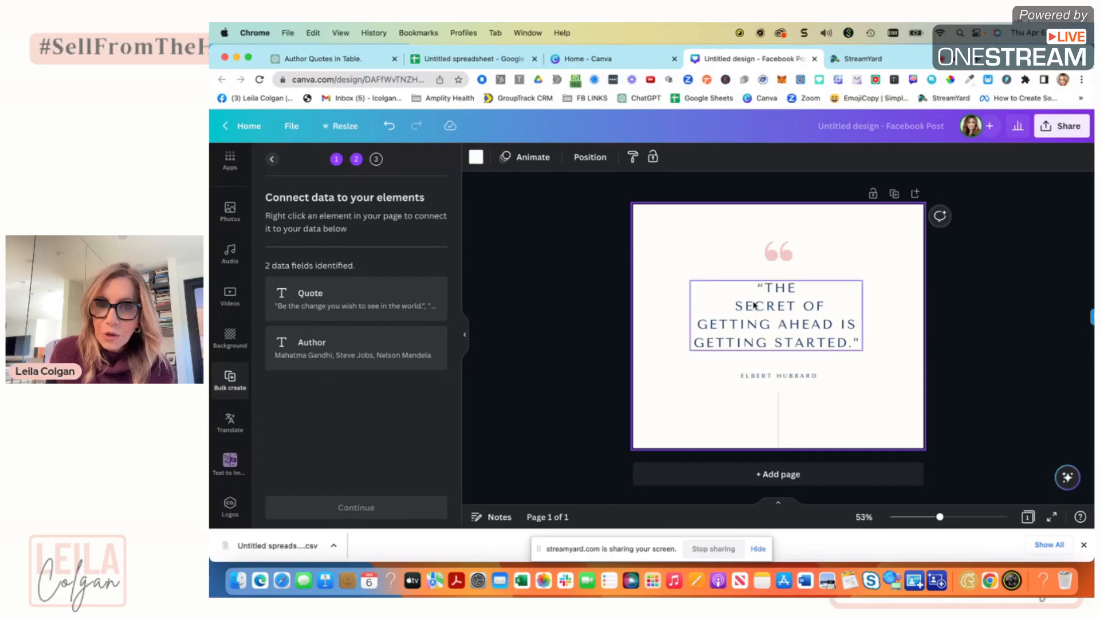
Connect the main quote text box to the Quote data field.
click(772, 322)
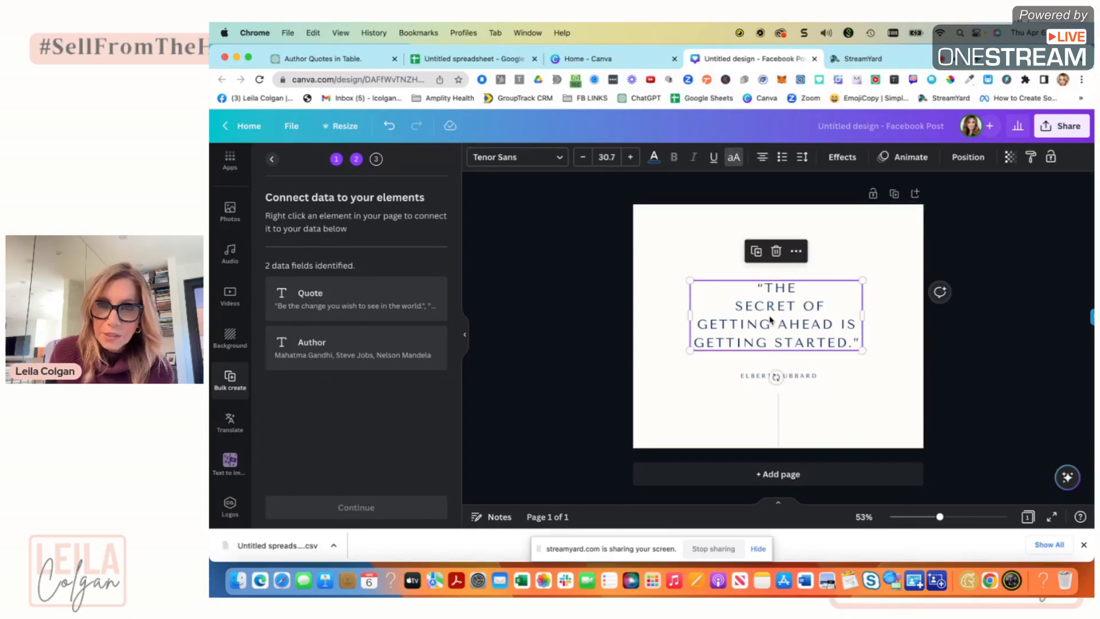
click(797, 252)
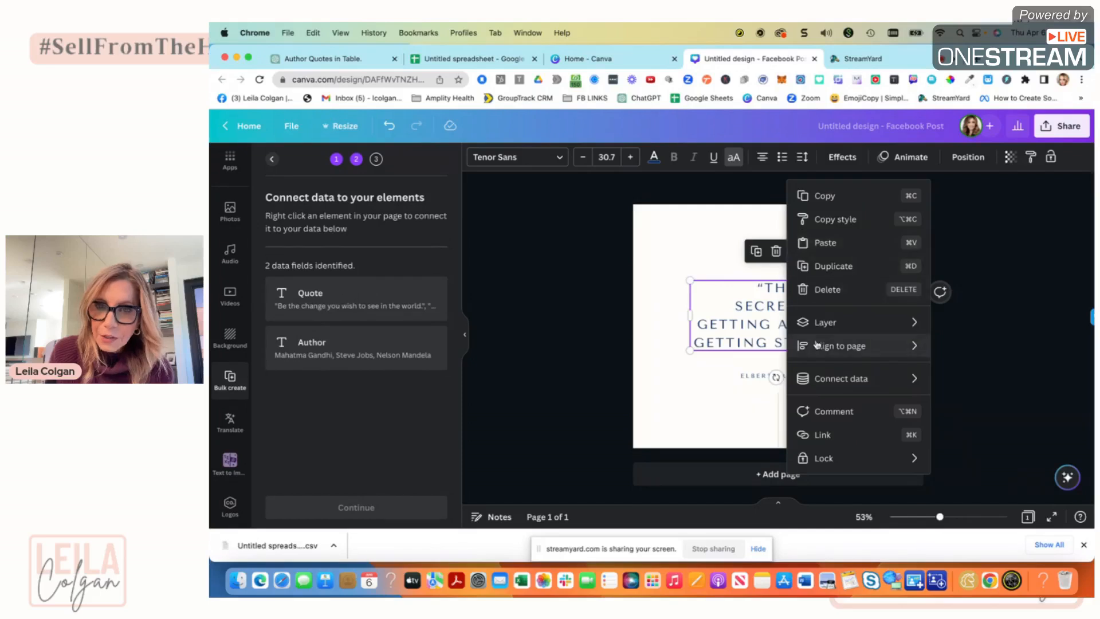
mouse_move(832, 388)
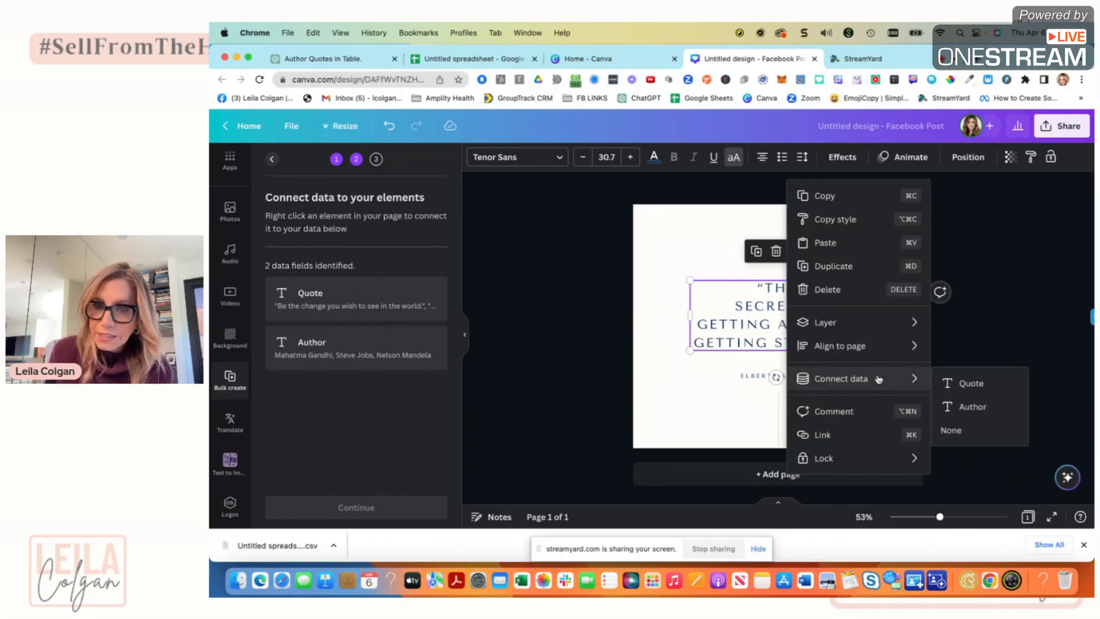
click(972, 384)
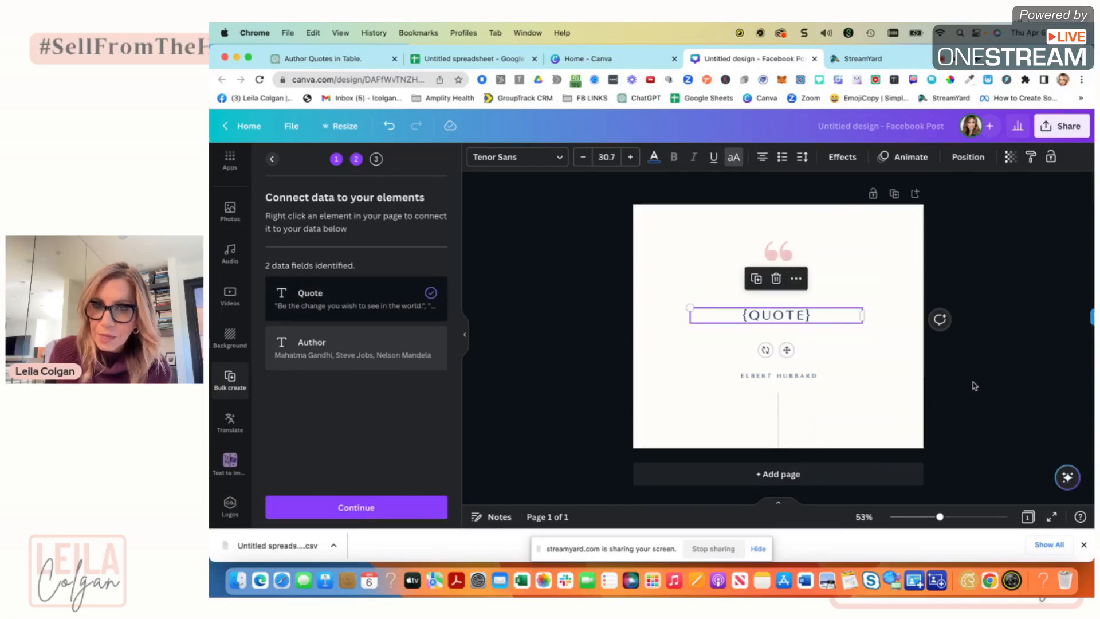
Connect the author name text box to the Author data field.
click(771, 378)
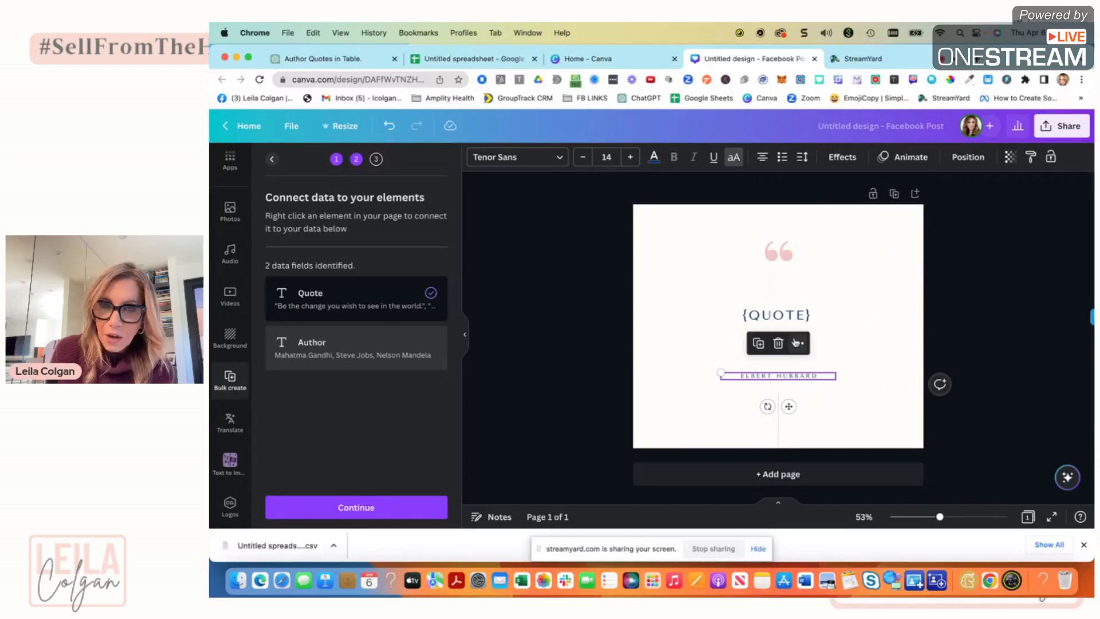
click(798, 343)
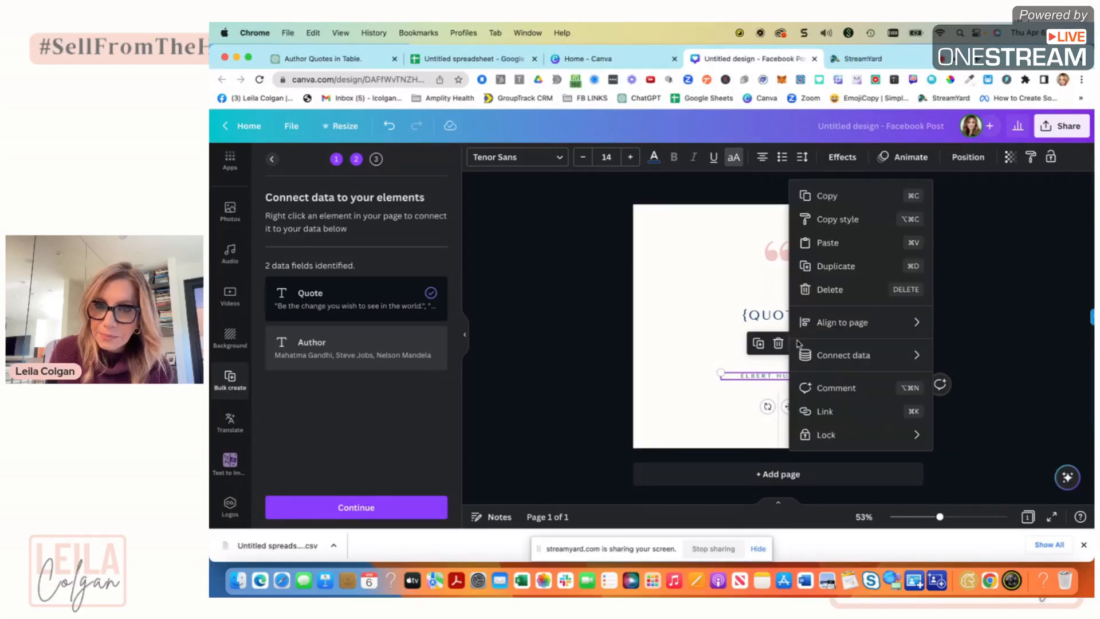
mouse_move(840, 358)
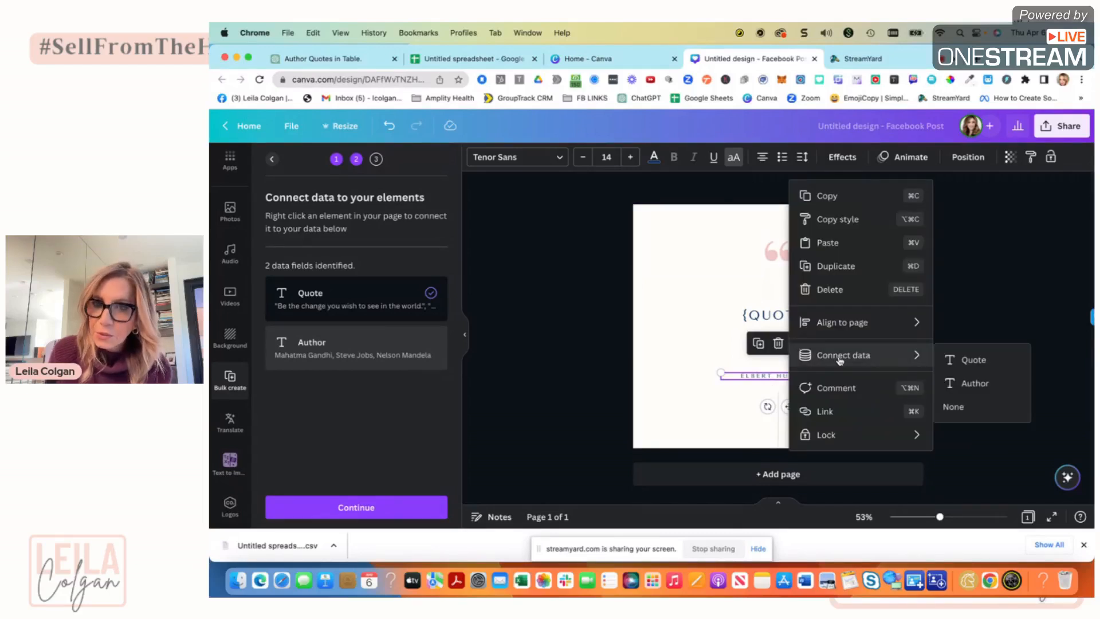
click(970, 384)
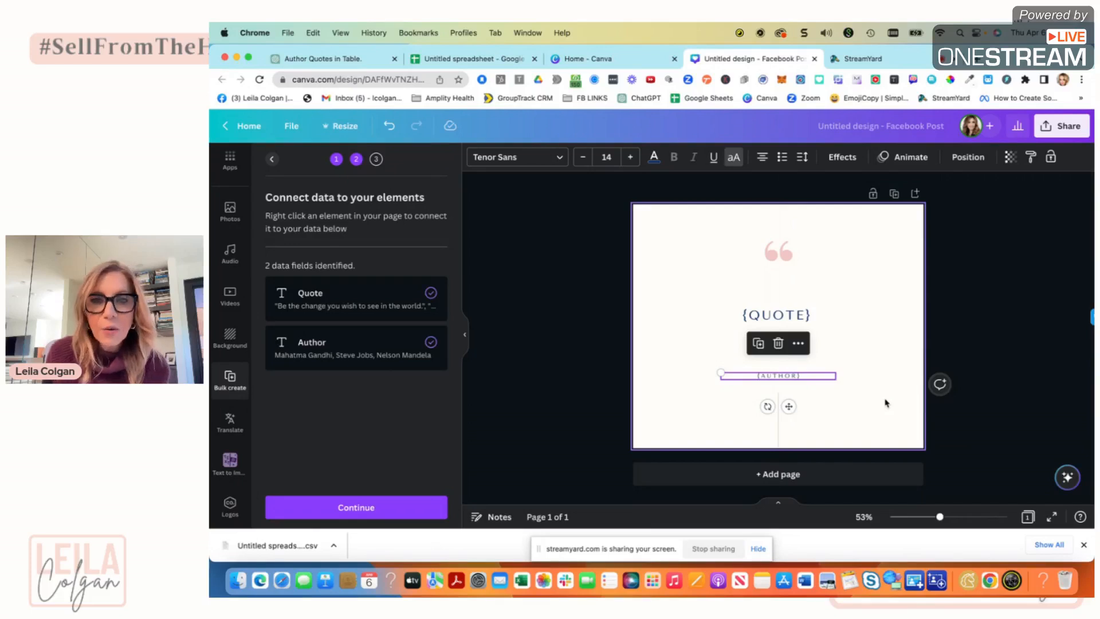
Continue to applying the data and generate 10 pages with all rows selected.
click(376, 509)
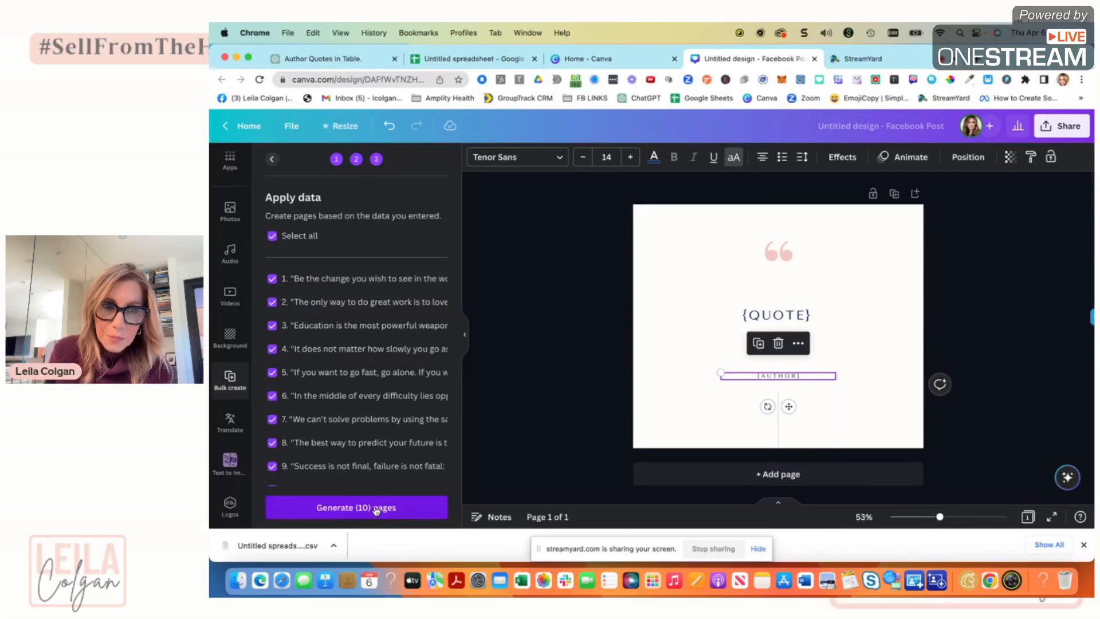
click(346, 508)
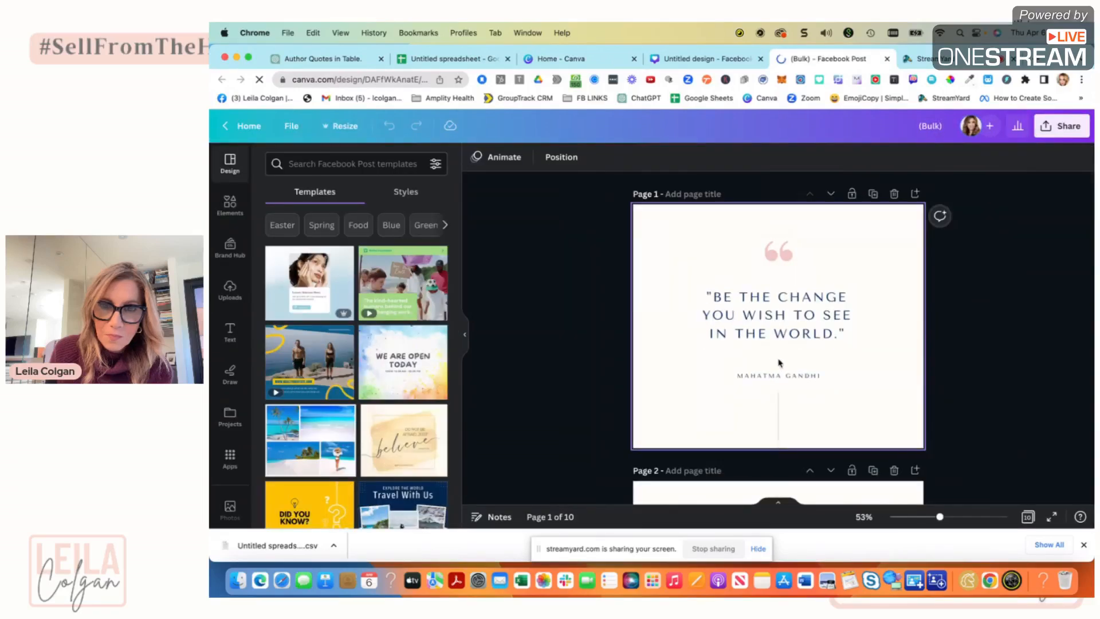
Scroll through the generated pages to check each quote and author.
scroll(877, 398, down, 3)
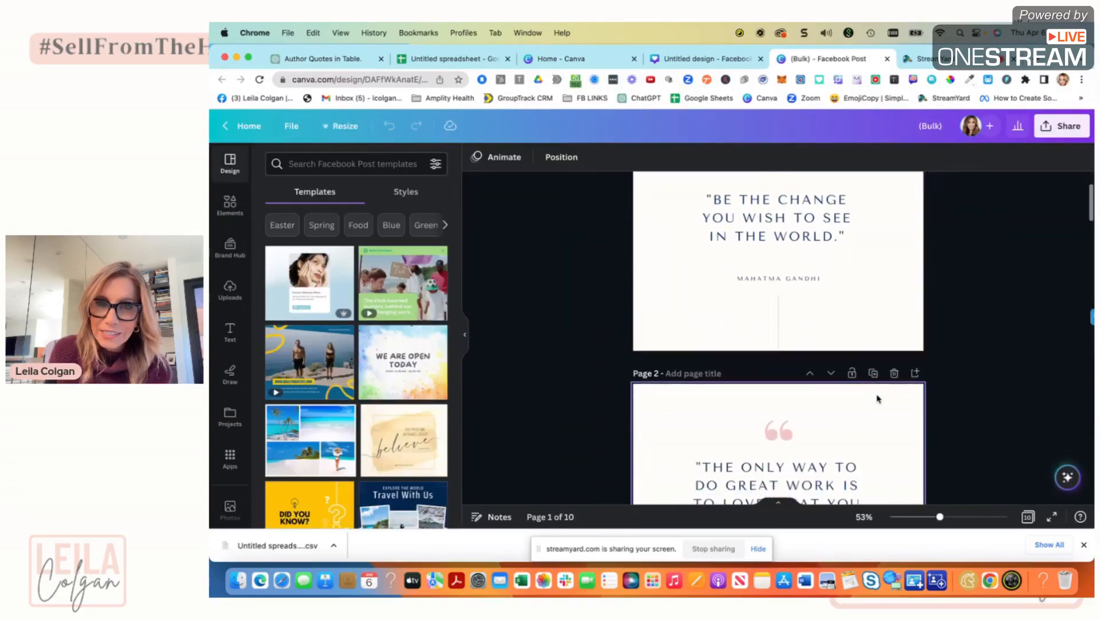
scroll(877, 399, down, 8)
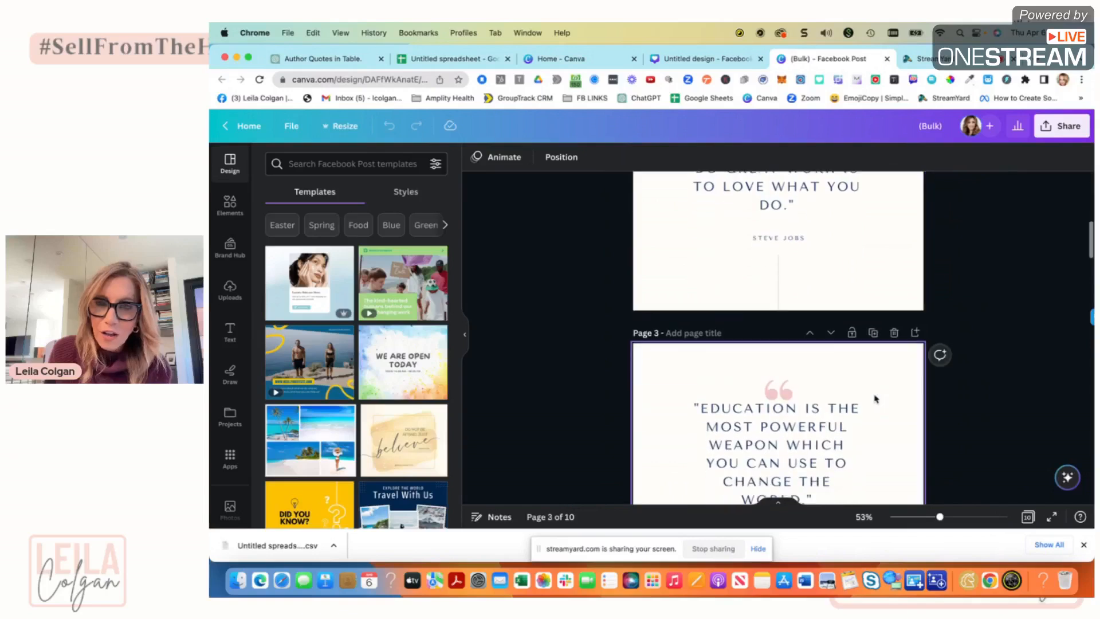
scroll(876, 399, down, 8)
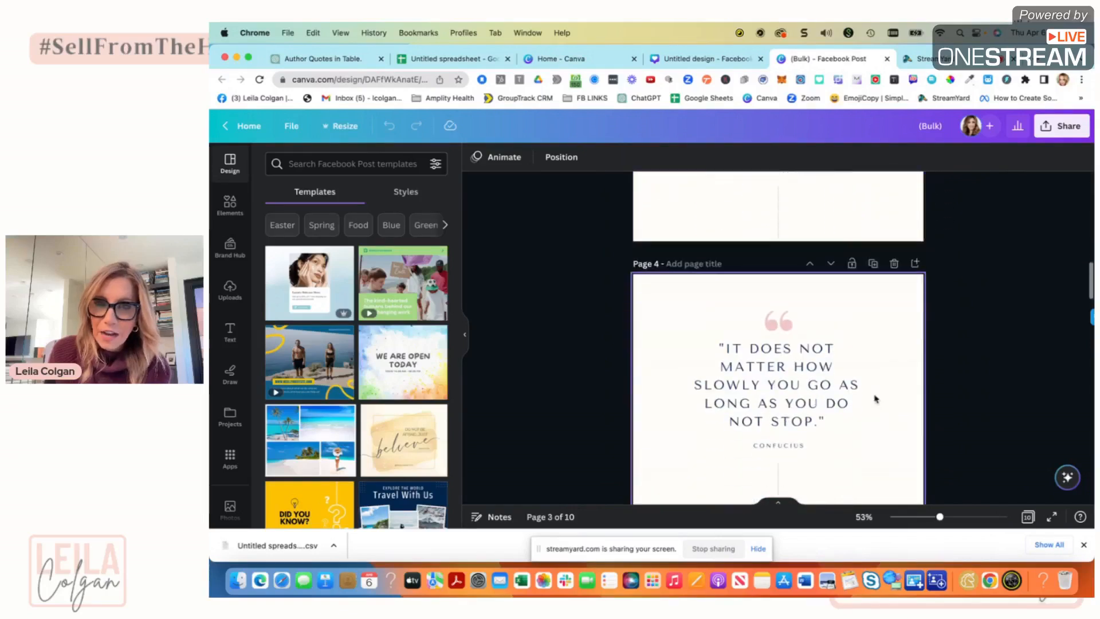
Review the remaining generated quote pages through page 10 and back up to page 1.
scroll(876, 399, down, 8)
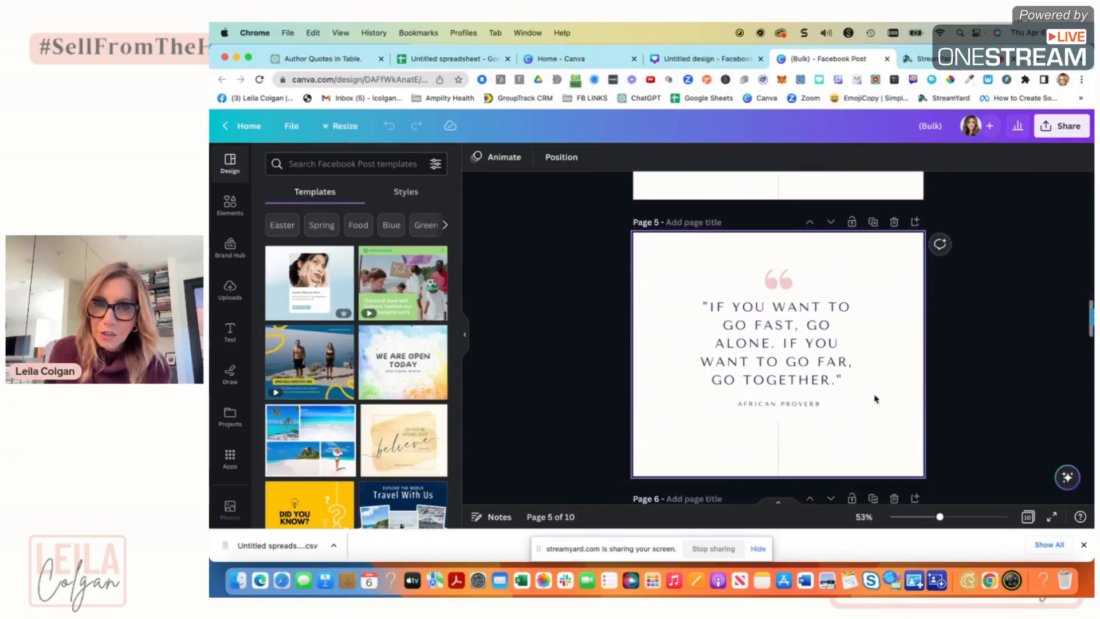
scroll(876, 398, down, 8)
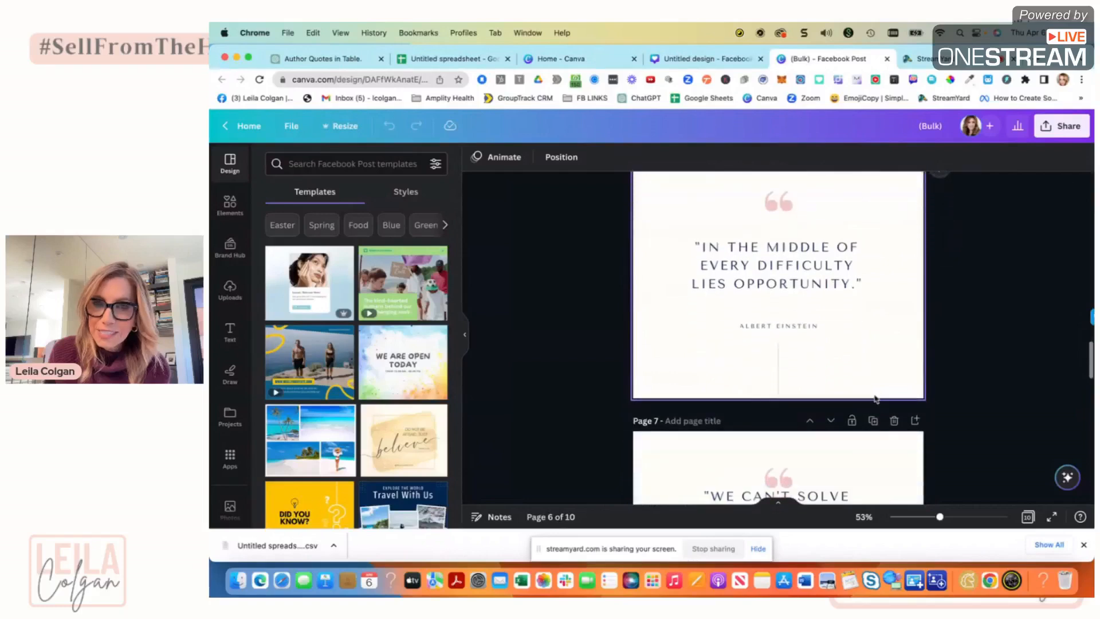
scroll(875, 399, down, 5)
scroll(875, 399, down, 5)
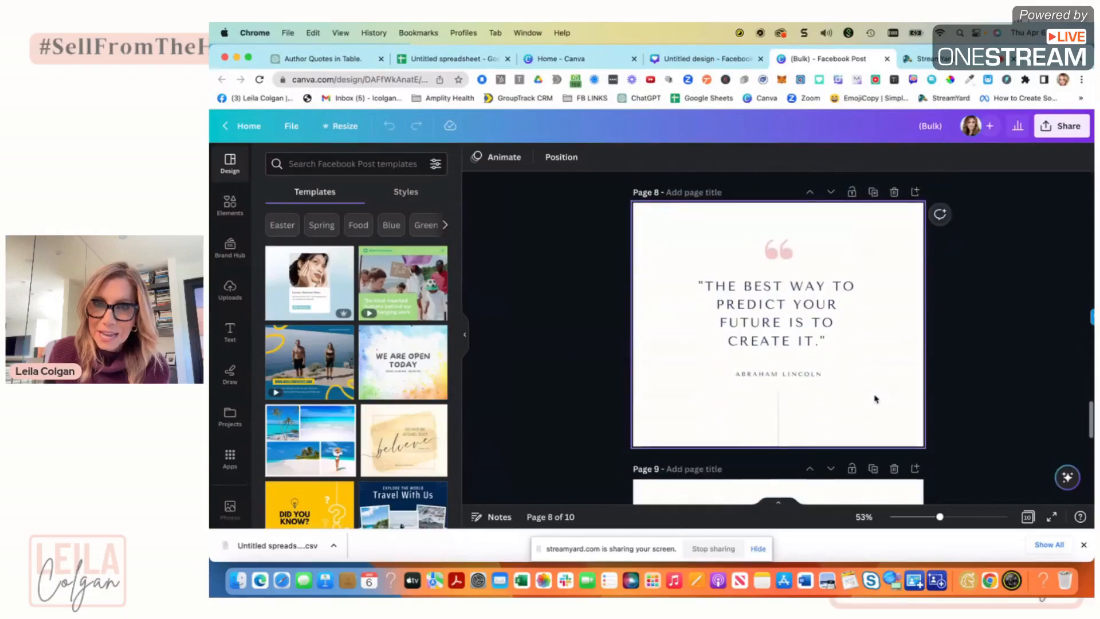
scroll(875, 399, up, 4)
scroll(875, 399, down, 8)
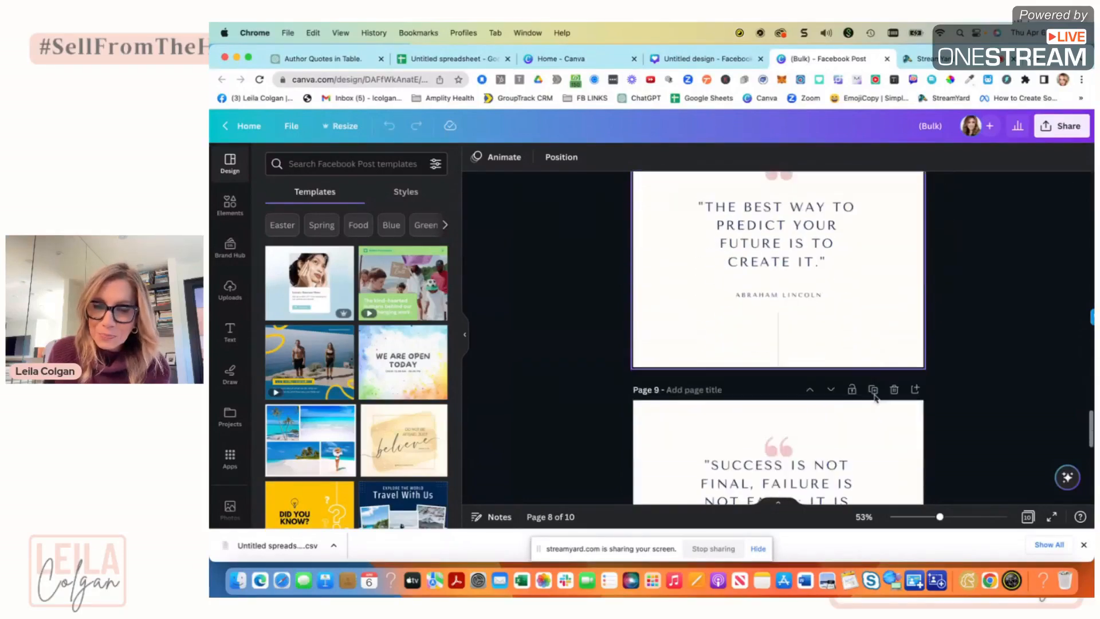
scroll(880, 363, down, 5)
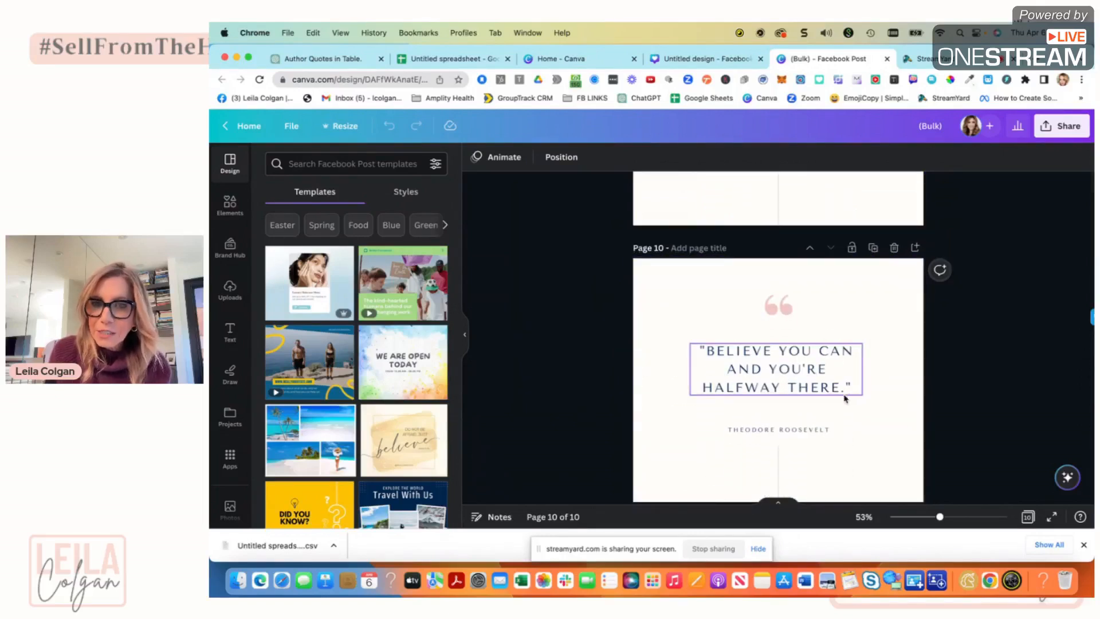
scroll(829, 382, down, 1)
scroll(829, 382, up, 6)
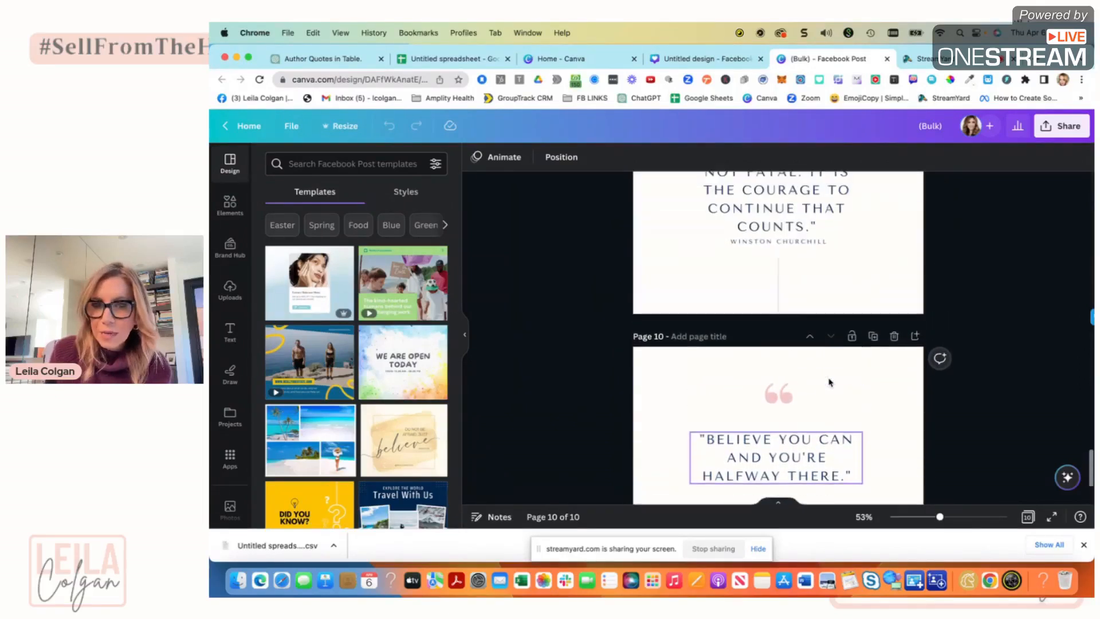
scroll(829, 382, up, 10)
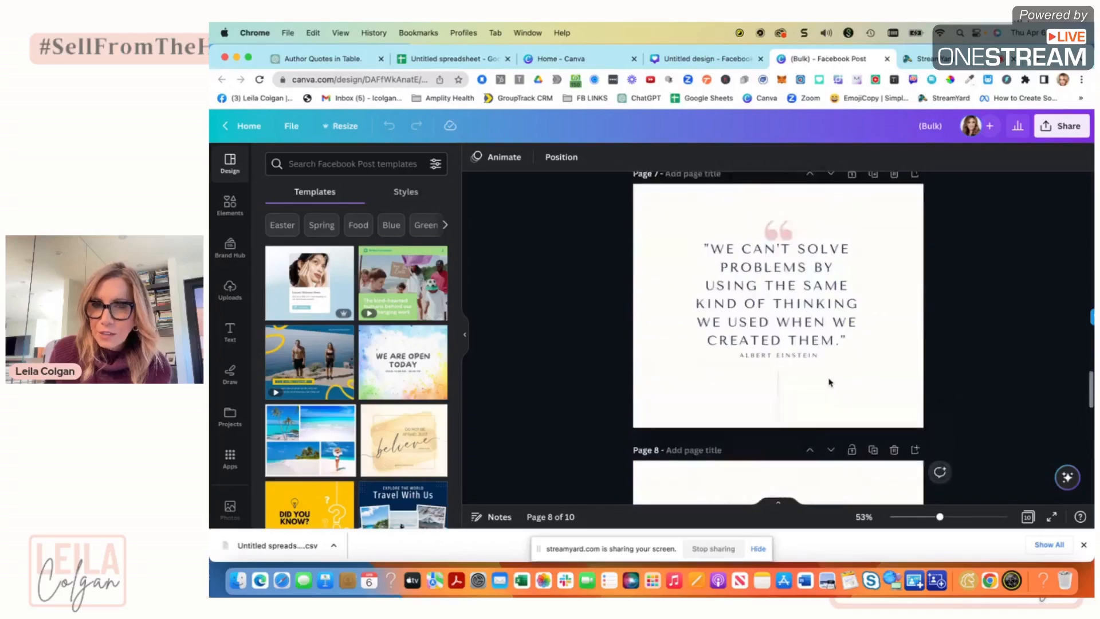
scroll(829, 382, up, 10)
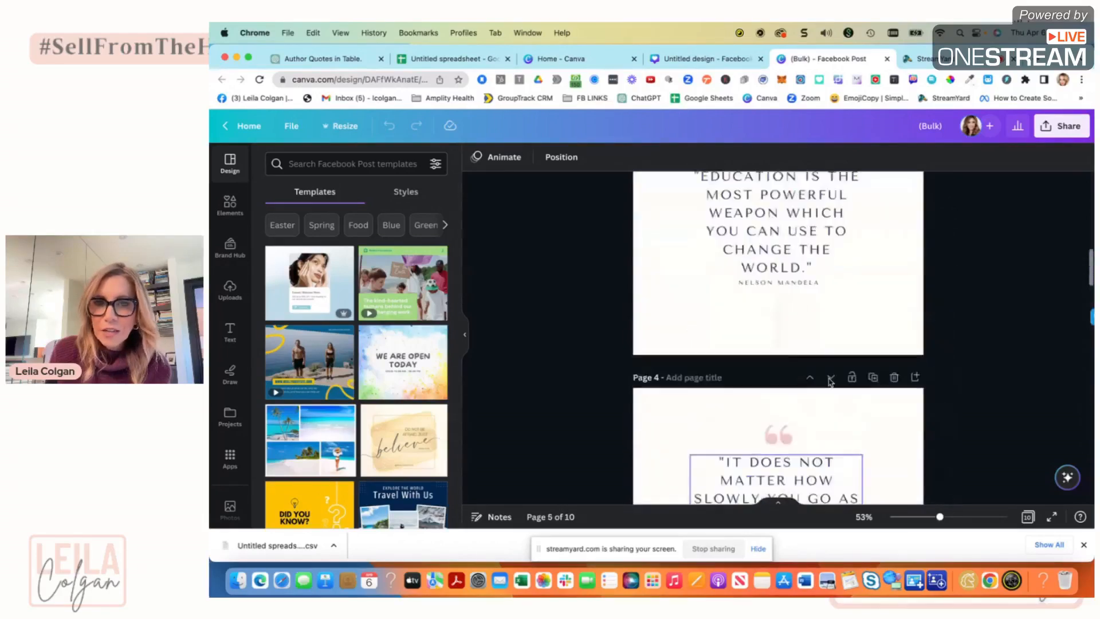
scroll(829, 383, up, 10)
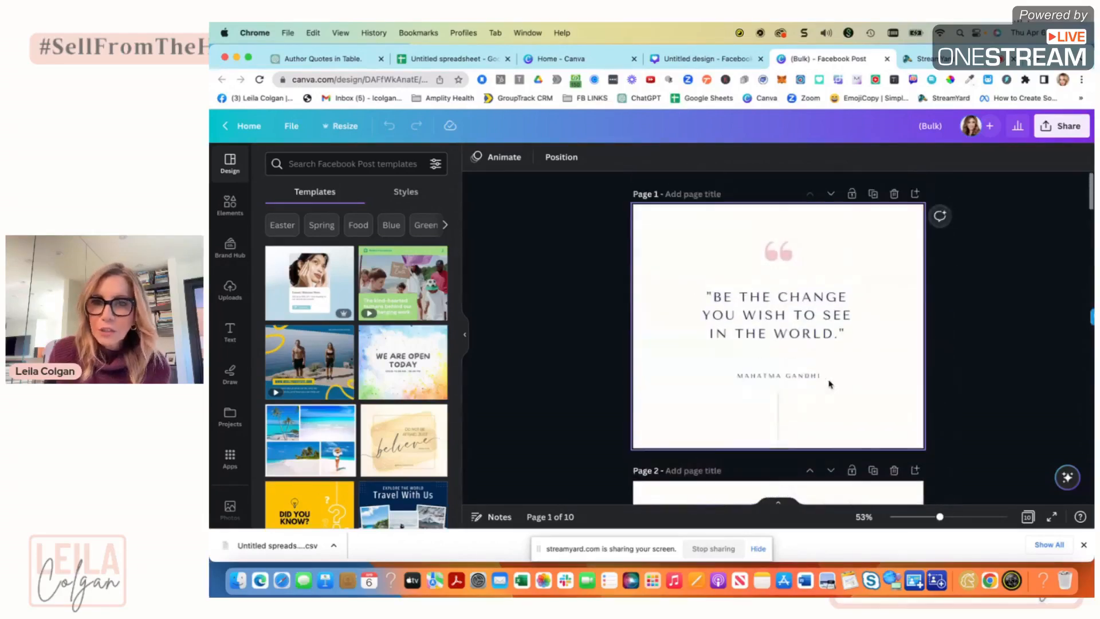
Download all 10 pages of the bulk design as PNG images.
click(1053, 134)
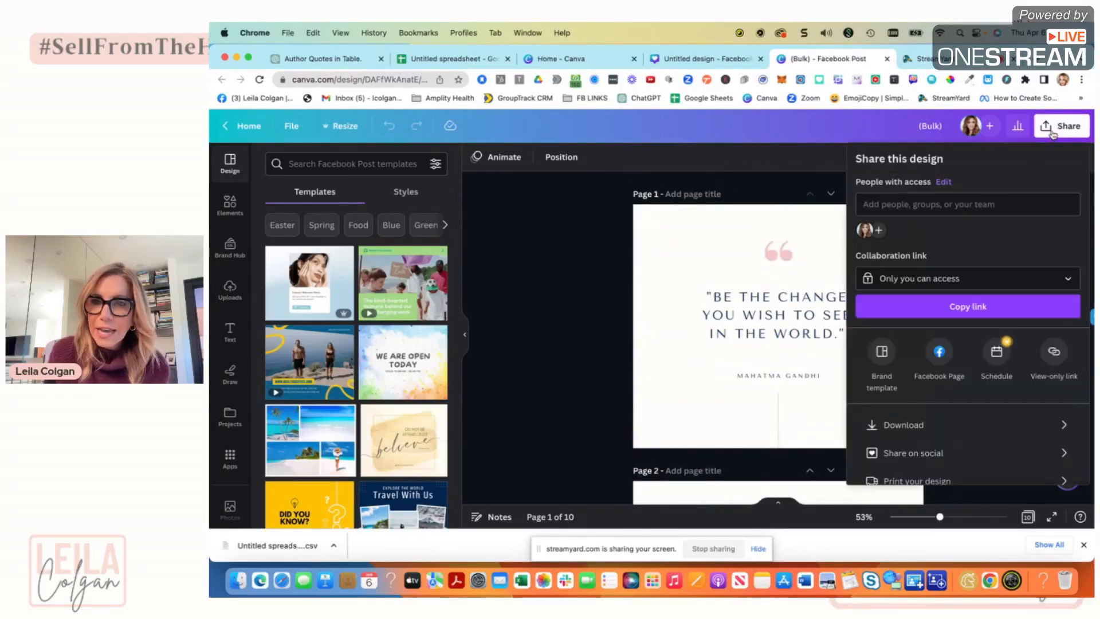
click(917, 425)
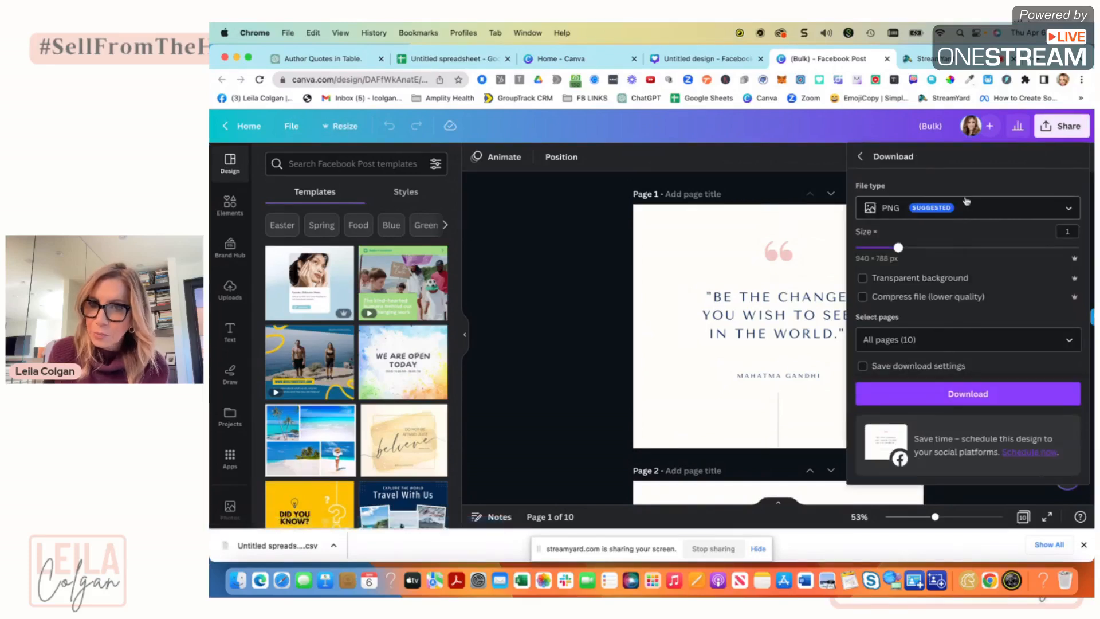
click(960, 403)
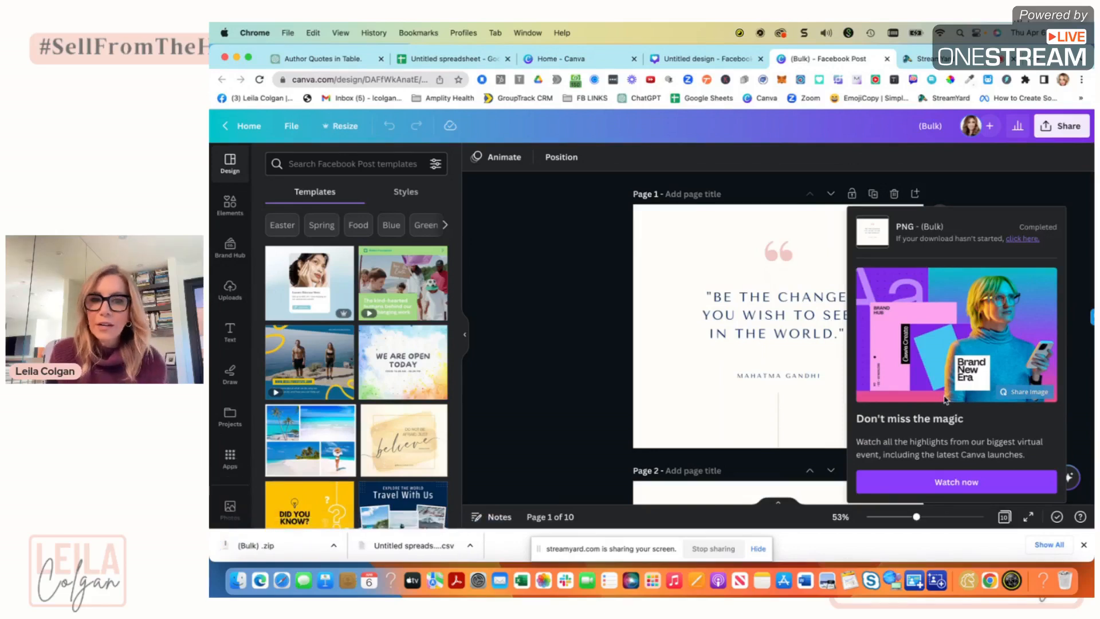
click(915, 60)
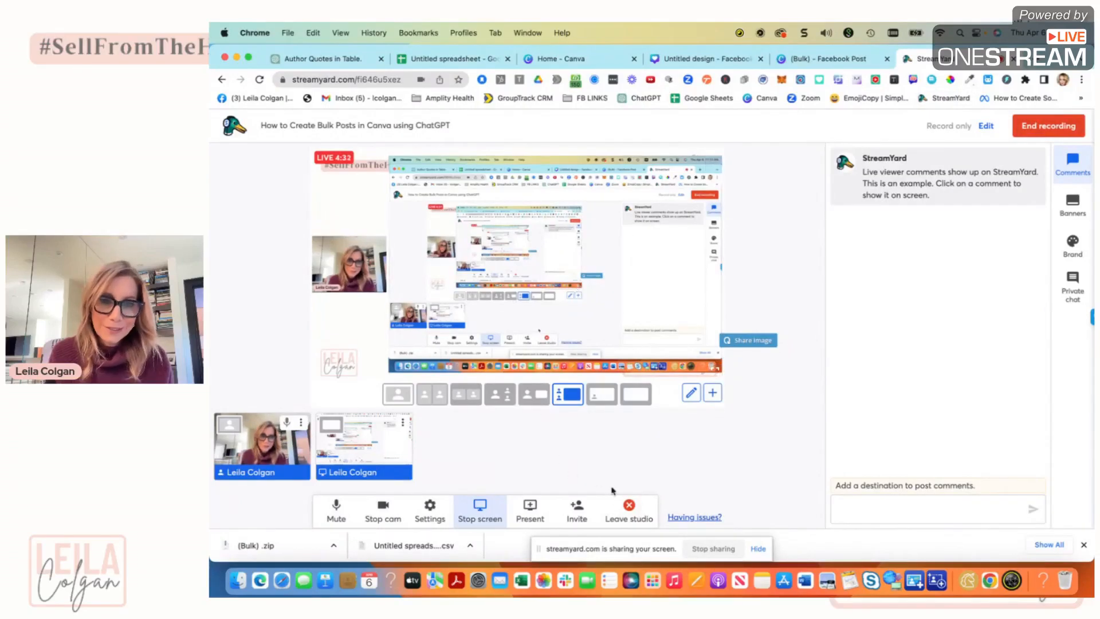
click(370, 456)
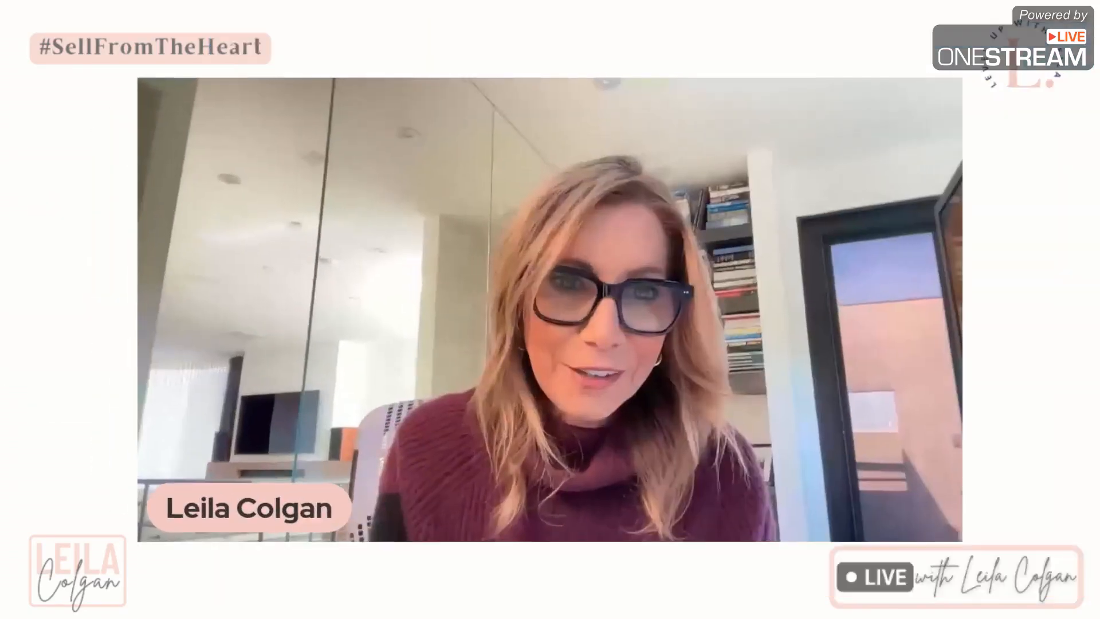